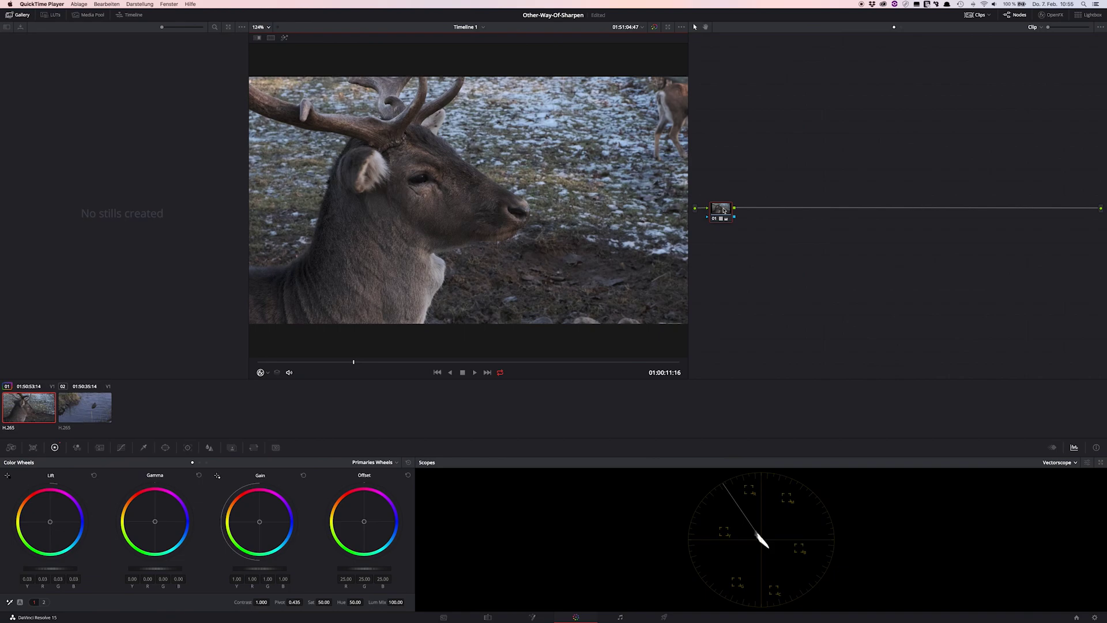
Load grade Version 2, add serial node 02 after node 01, and show the OpenFX library.
click(725, 190)
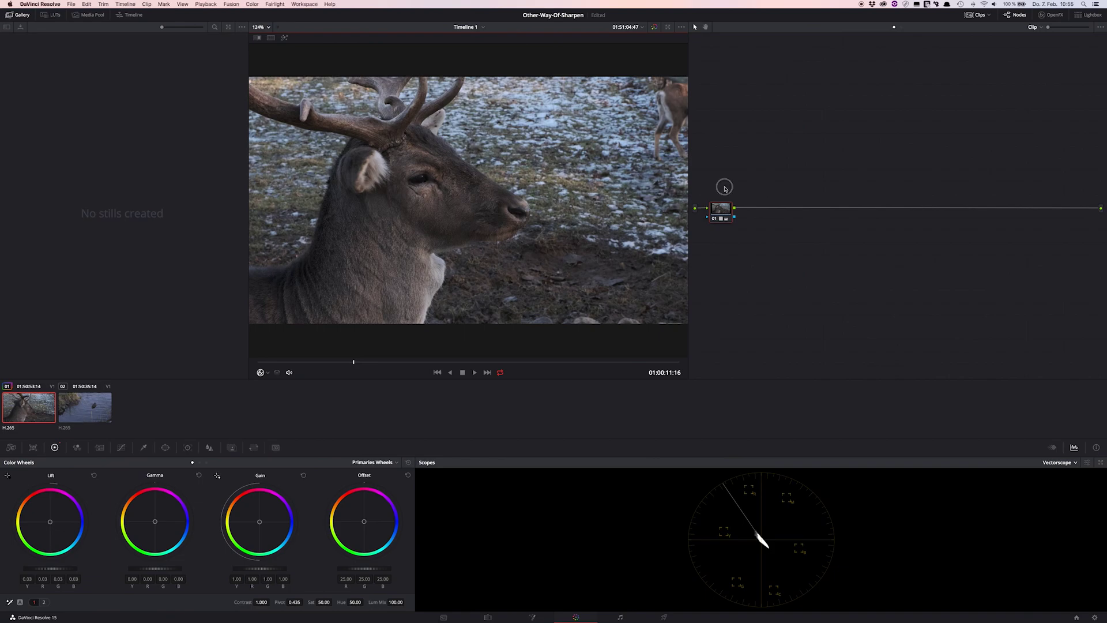
key(super+y)
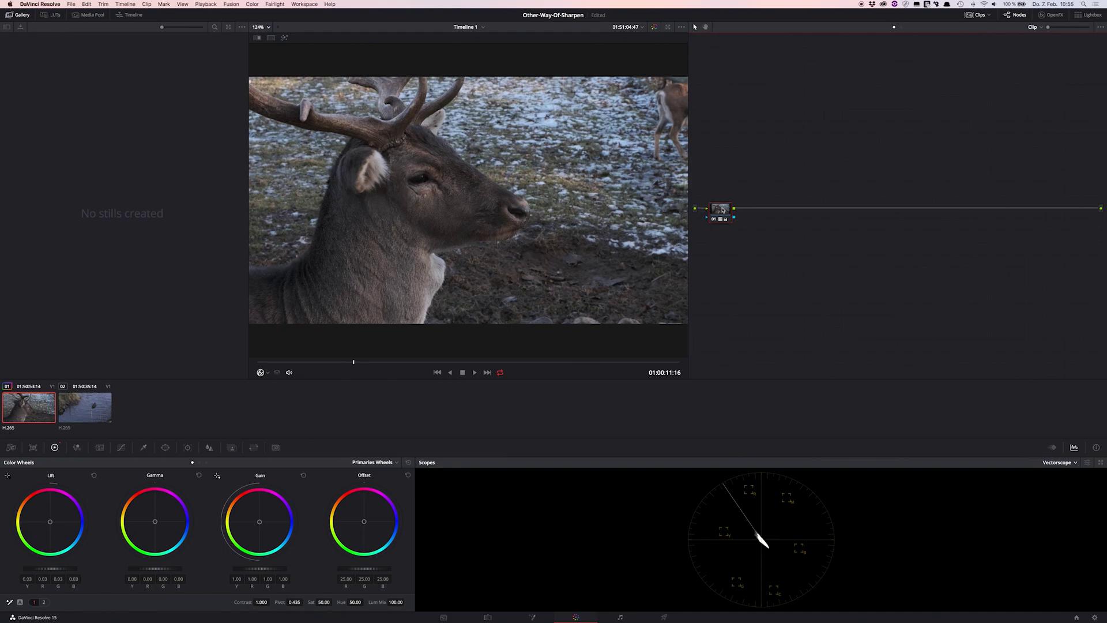
key(alt+s)
click(1052, 15)
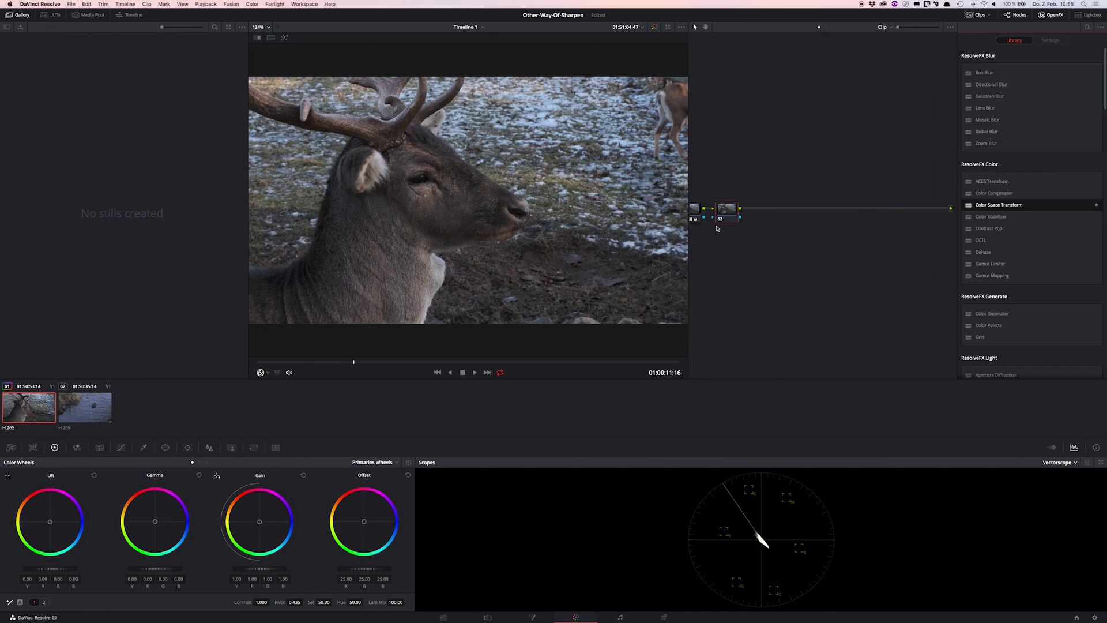
Move nodes 01 and 02 up and to the right, then deselect node 01.
drag(749, 183, 689, 242)
drag(725, 204, 747, 127)
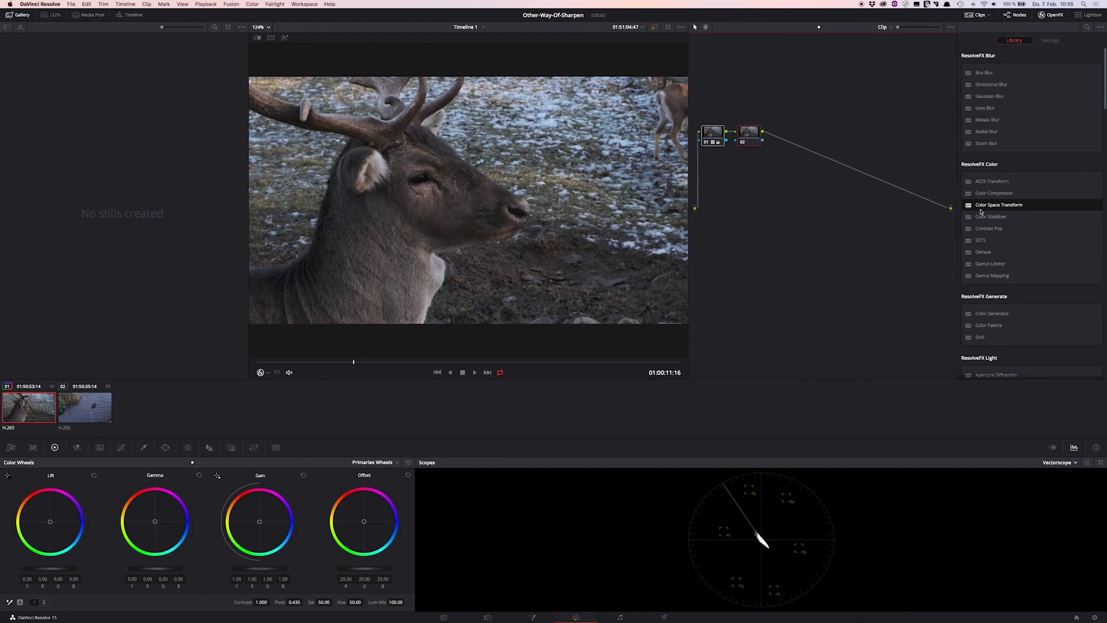
click(853, 192)
Apply Color Space Transform to node 02 with output color space Lab (CIE).
drag(988, 206, 750, 134)
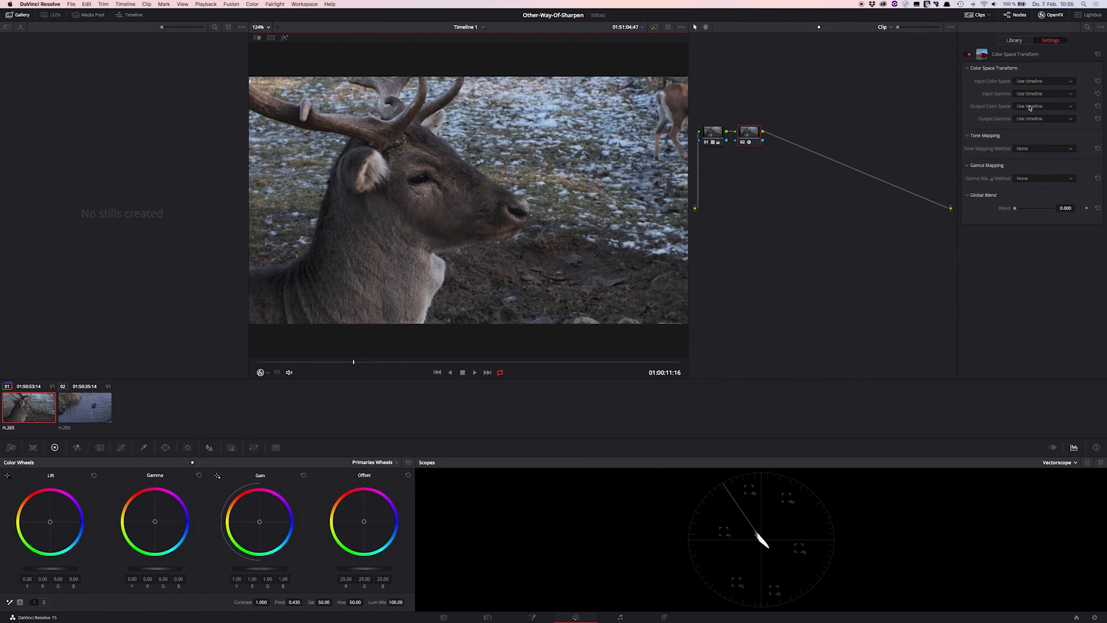
click(1030, 108)
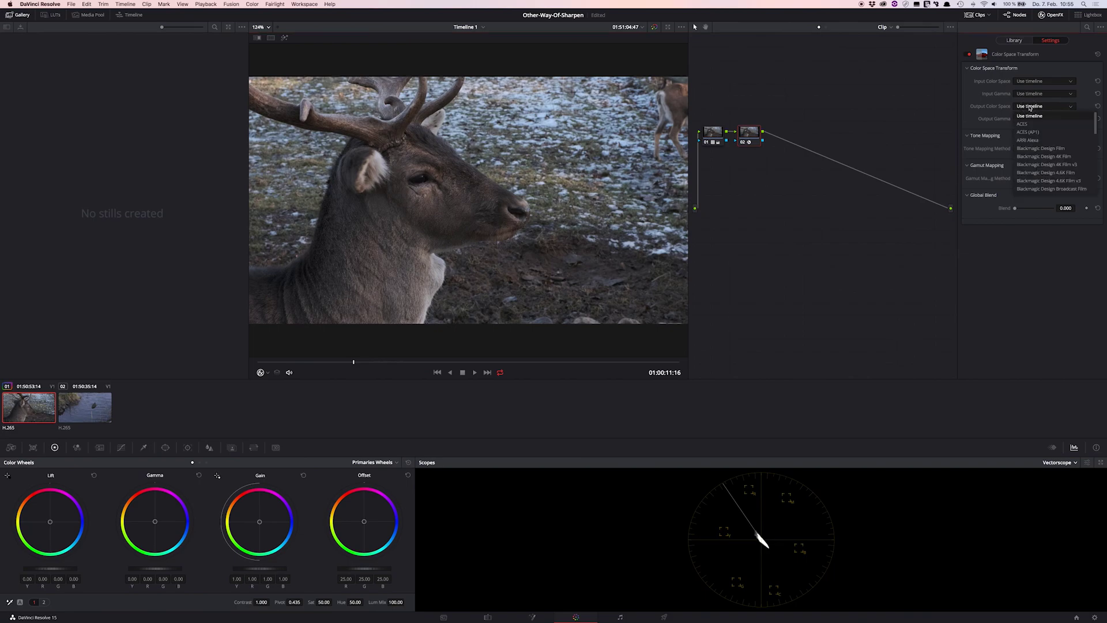
scroll(1036, 162, down, 2)
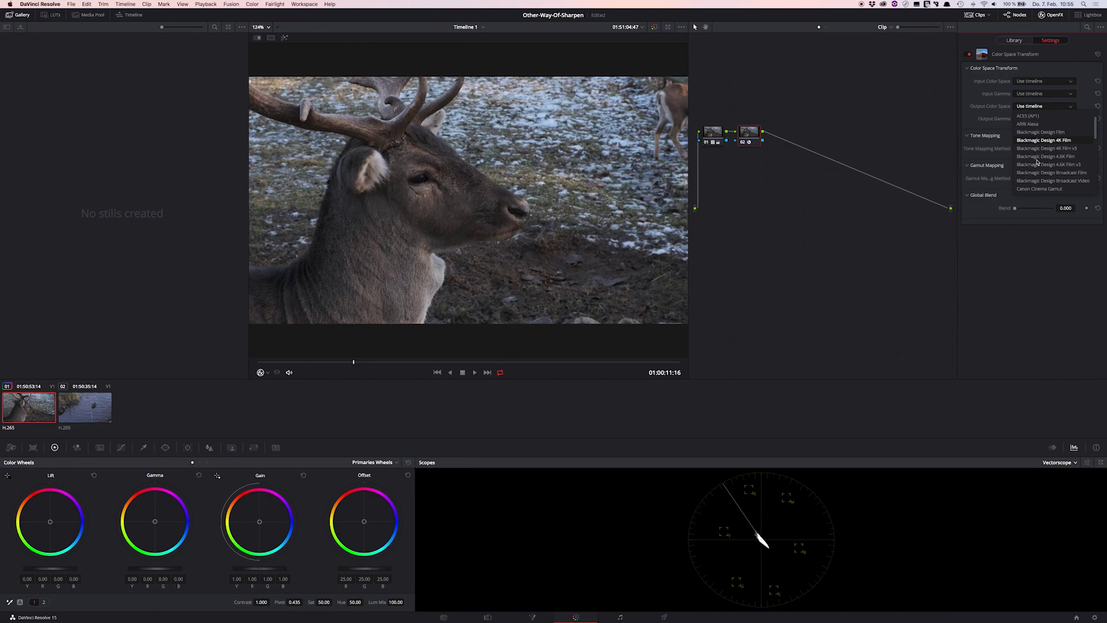
scroll(1037, 162, down, 4)
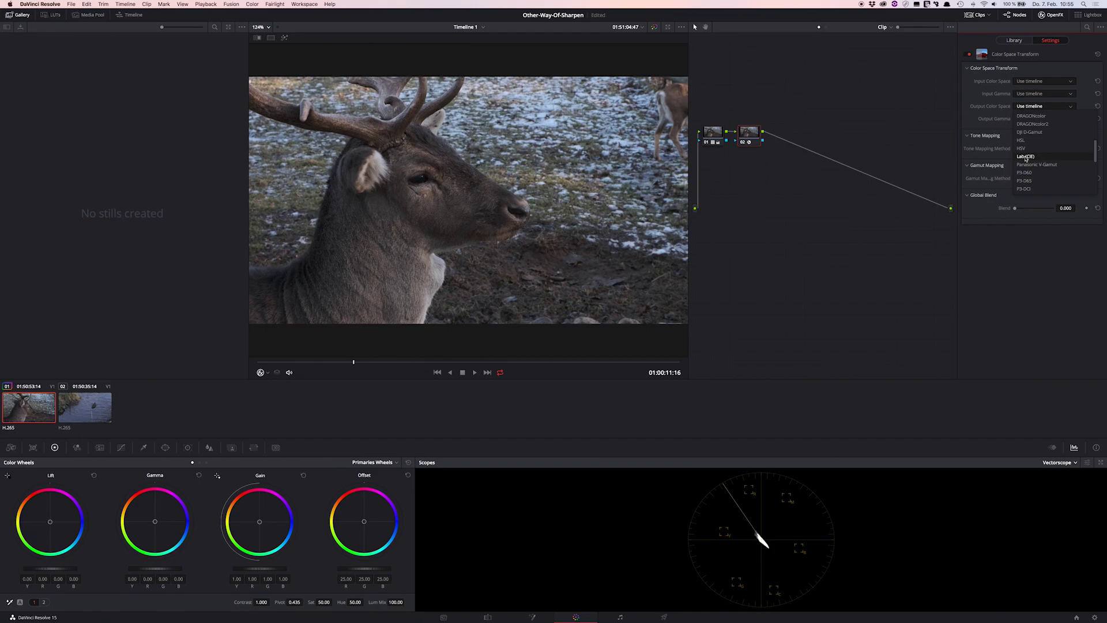
click(1026, 157)
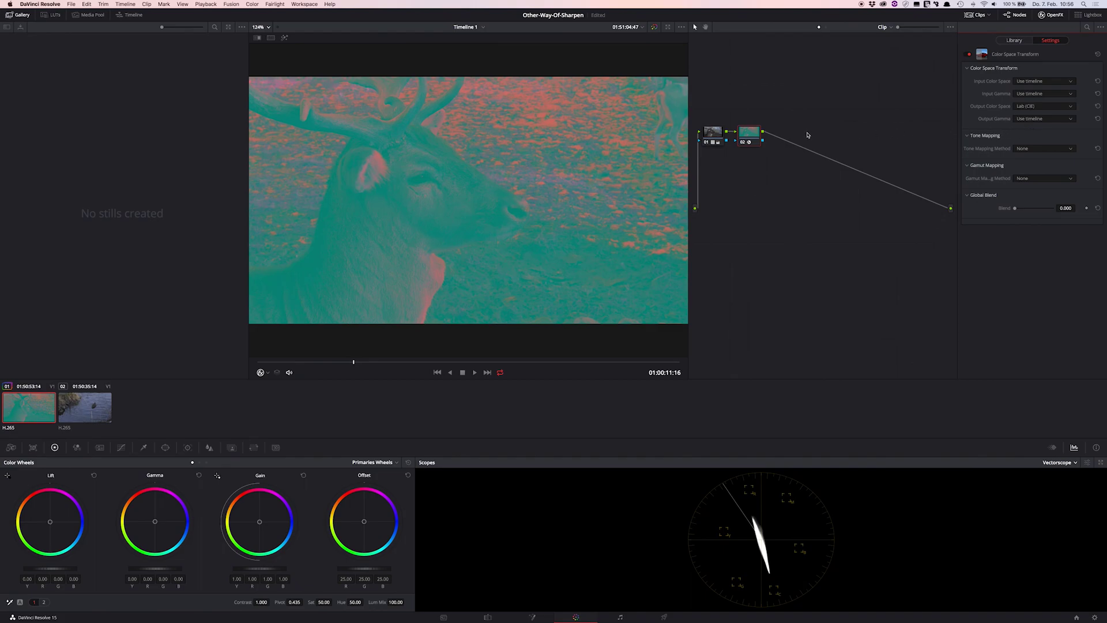
Add a splitter, combiner and parallel nodes 05–07 after node 02, aligning nodes 05–07 neatly.
key(super+z)
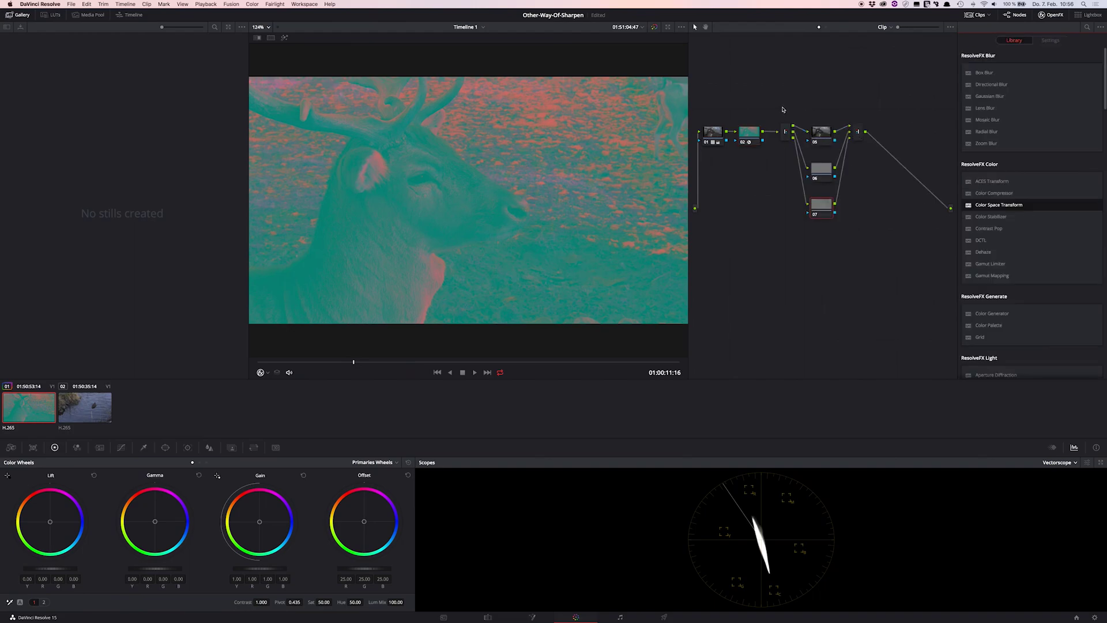
drag(749, 132, 752, 128)
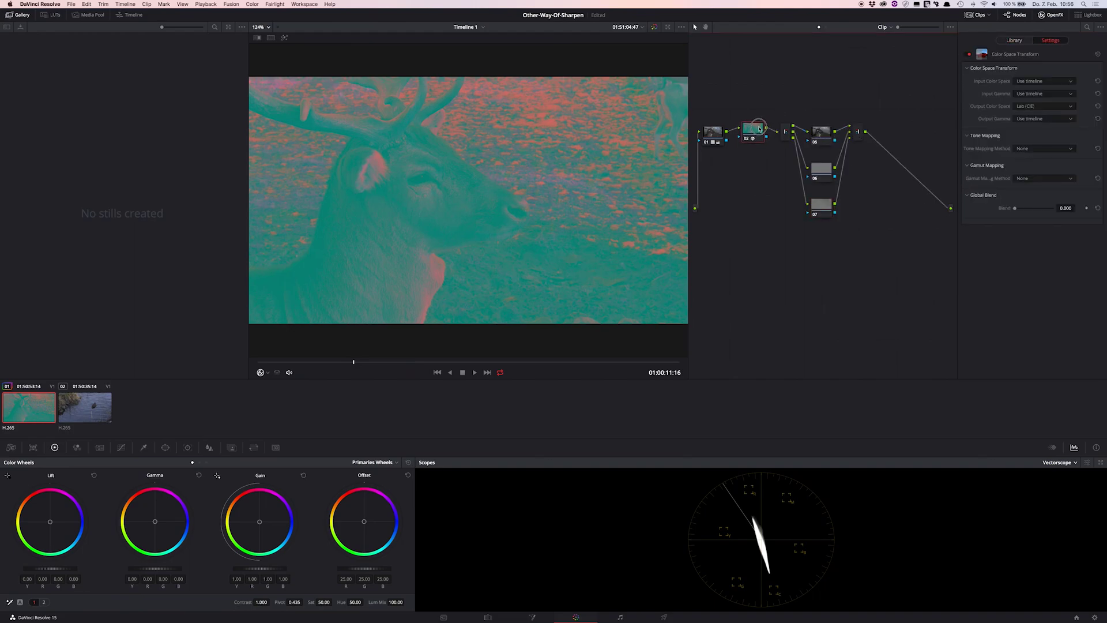
click(822, 127)
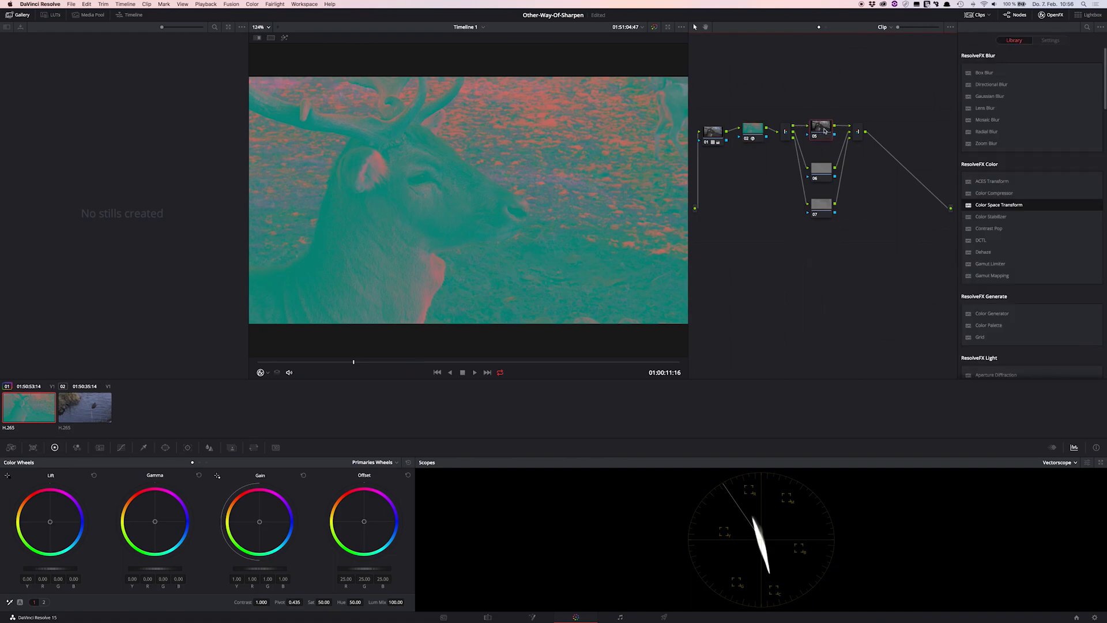
drag(823, 171, 823, 161)
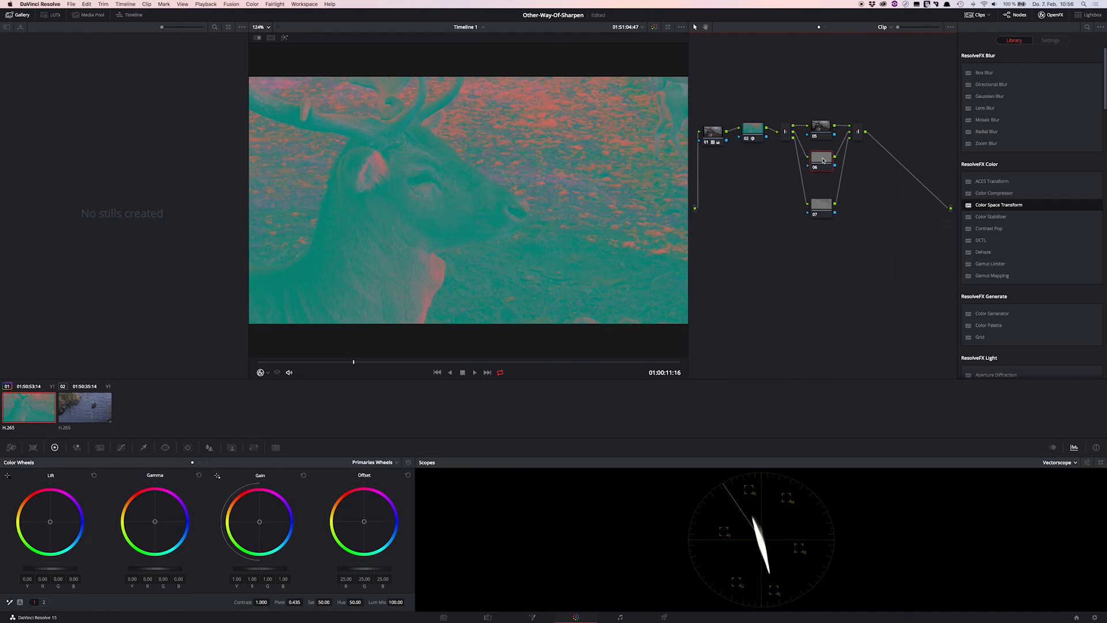
drag(824, 206, 823, 195)
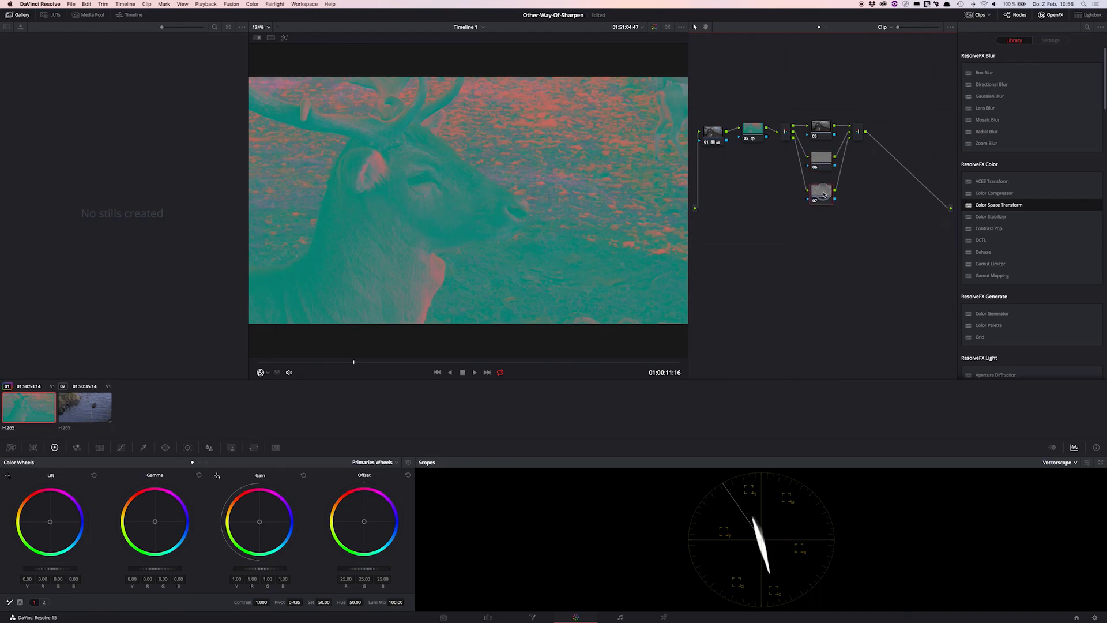
click(858, 129)
Add serial node 08 after the combiner with a Color Space Transform whose input is Lab (CIE).
key(alt+s)
drag(896, 133, 894, 134)
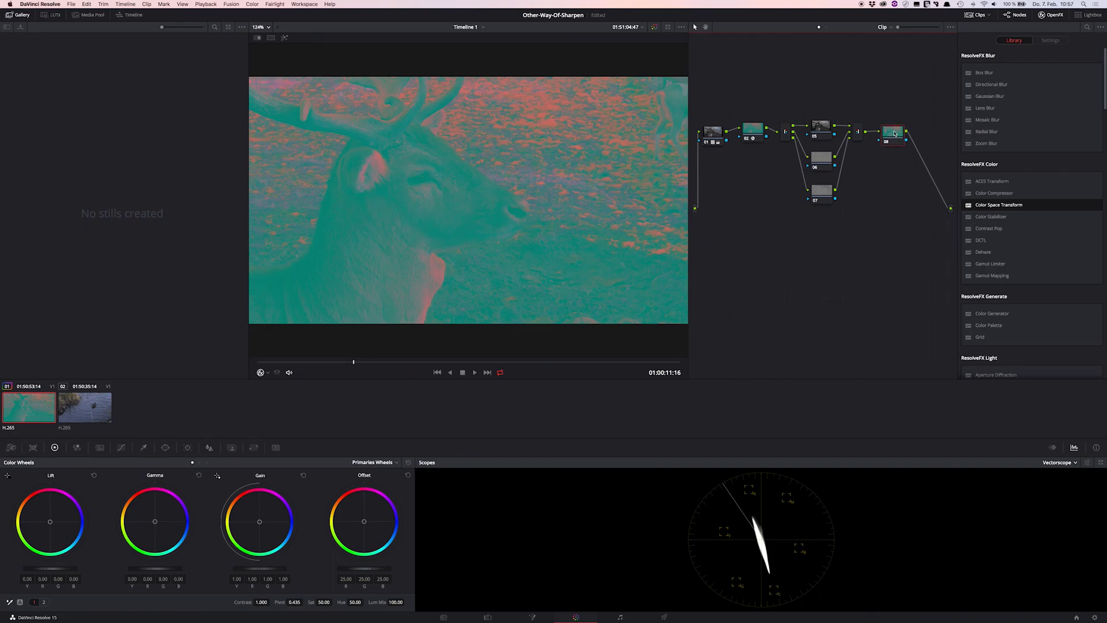
click(717, 130)
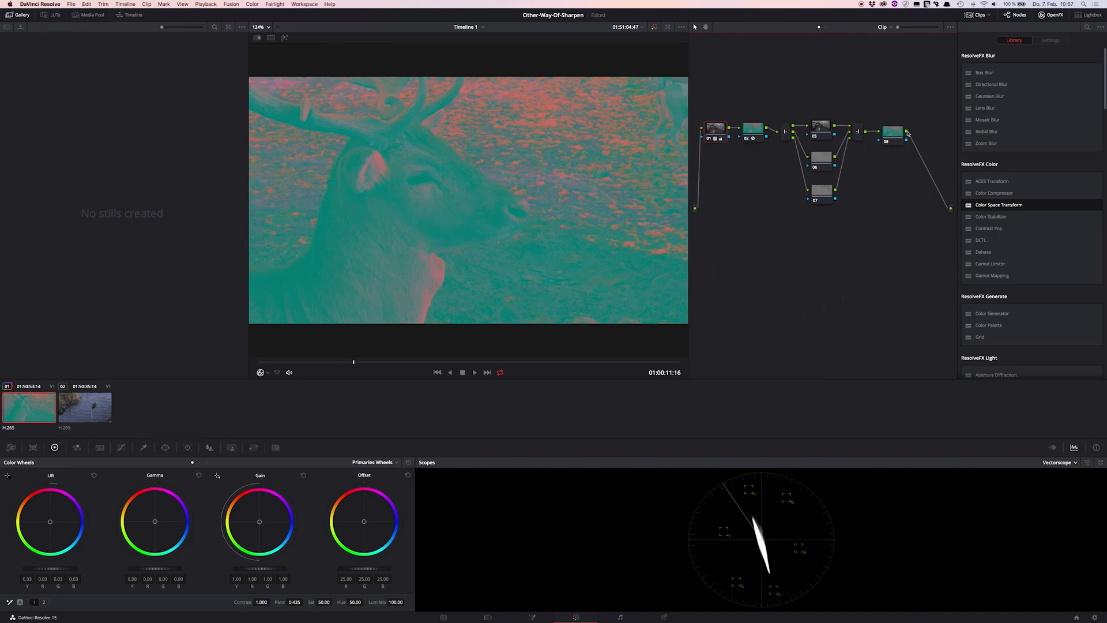
drag(993, 207, 893, 134)
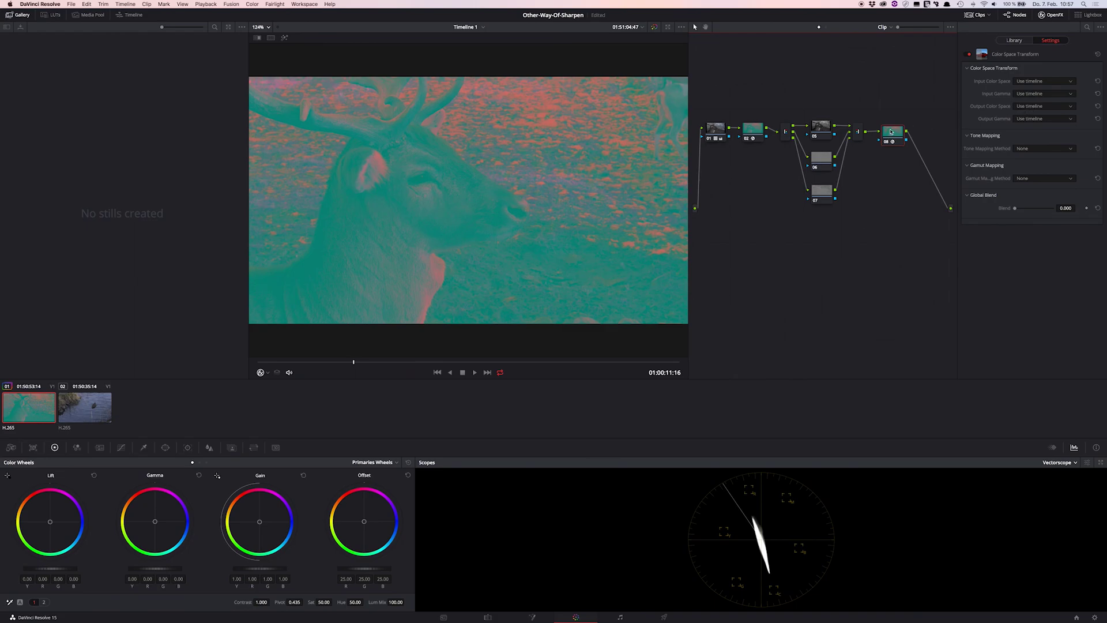
click(1027, 106)
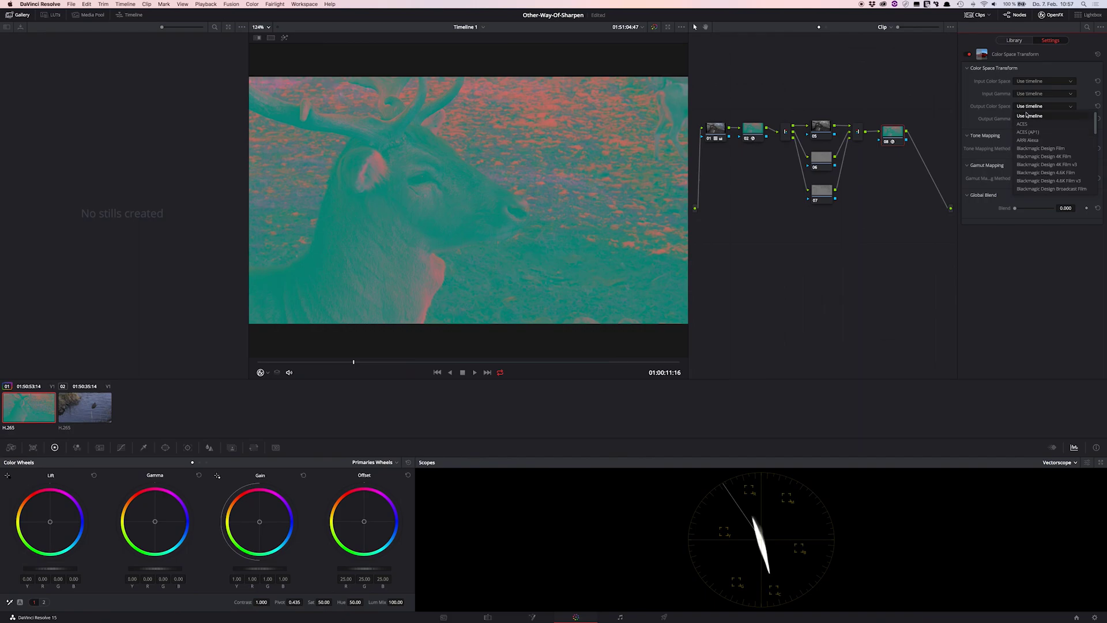
click(973, 95)
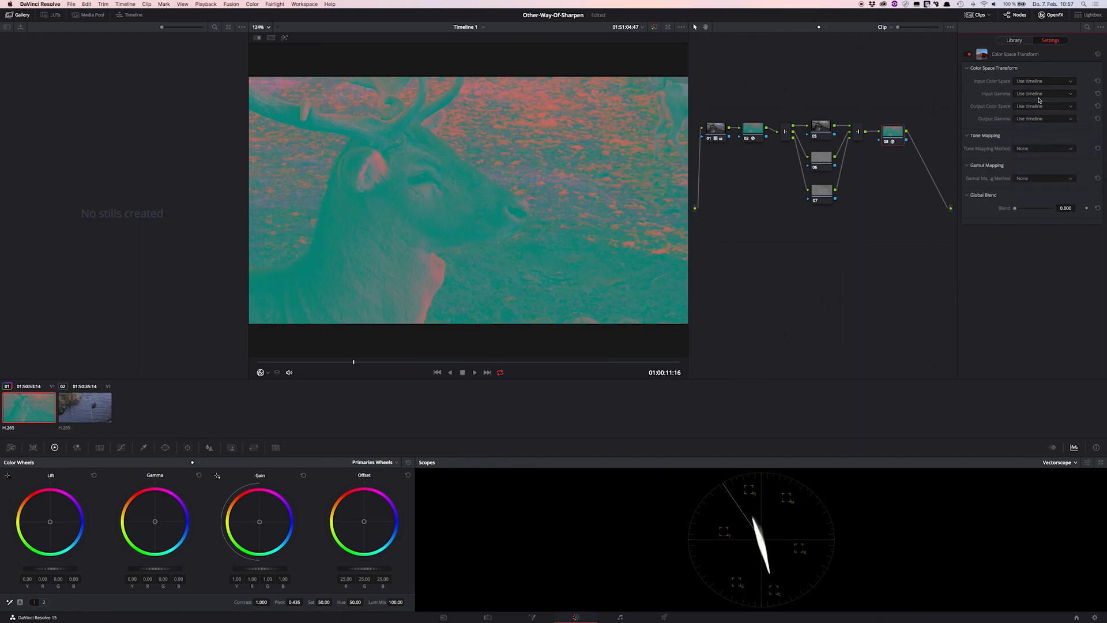
click(1033, 81)
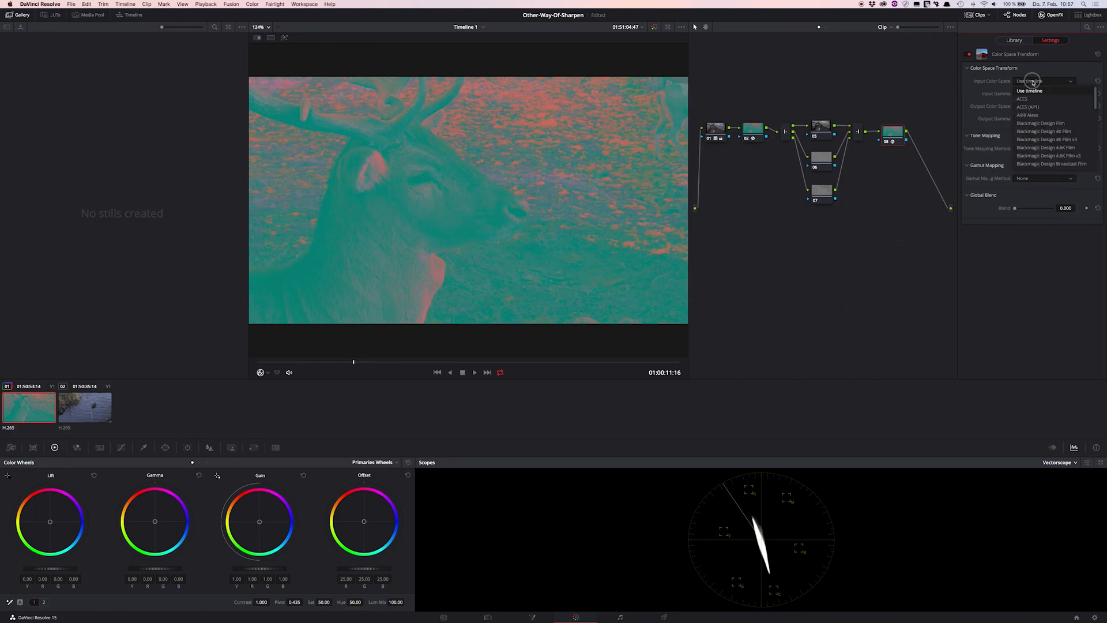
scroll(1039, 140, down, 5)
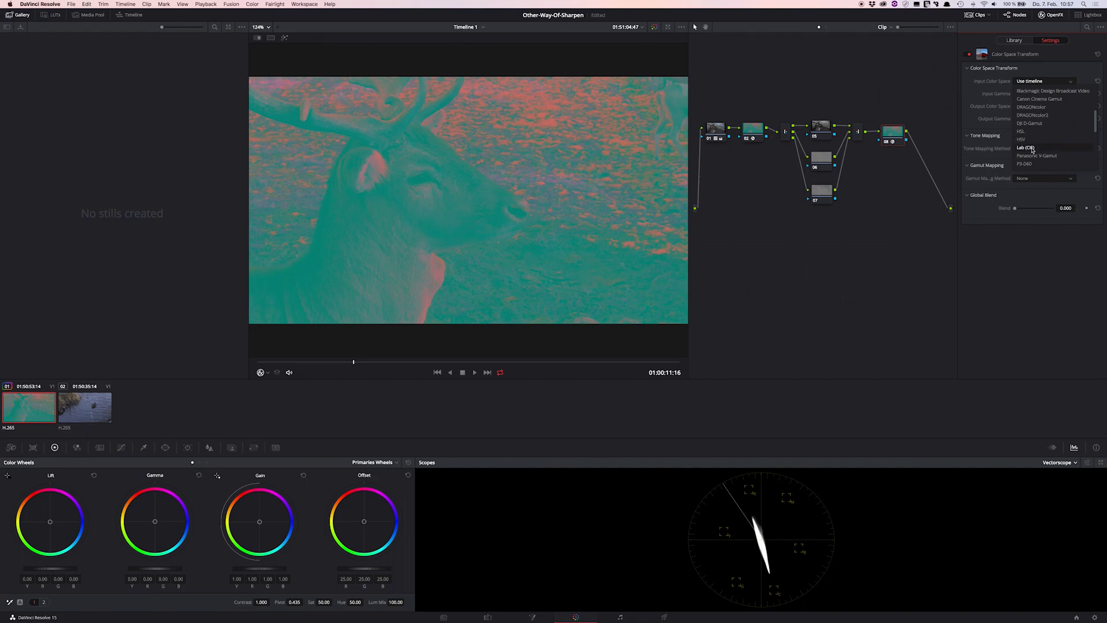
click(1026, 147)
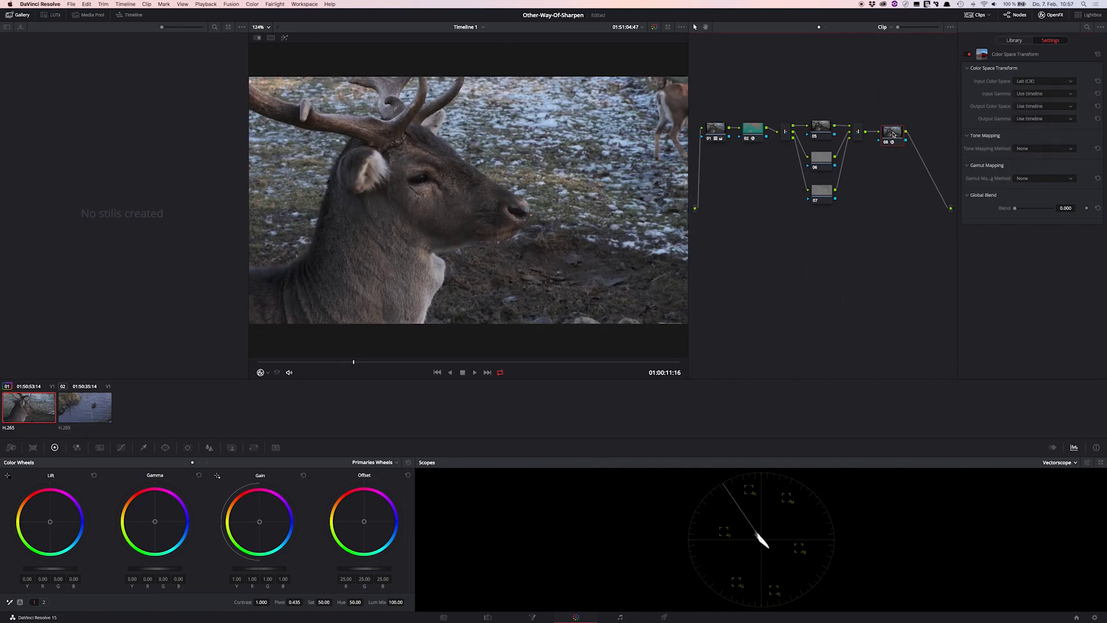
Bypass all nodes after node 01 to compare, then turn them back on.
drag(917, 102, 745, 218)
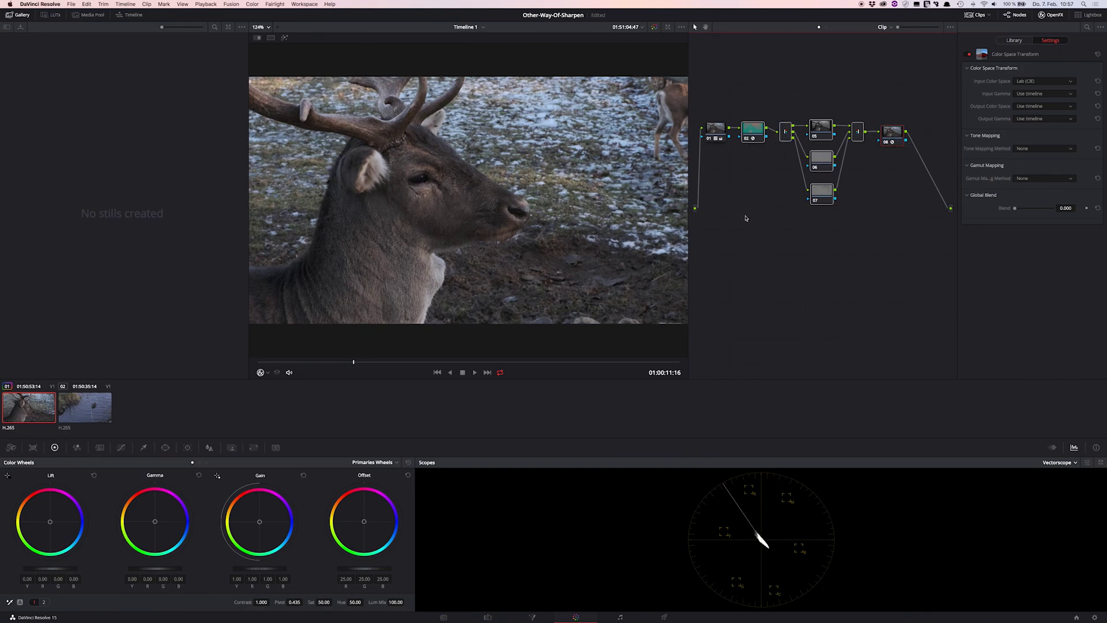
key(super+d)
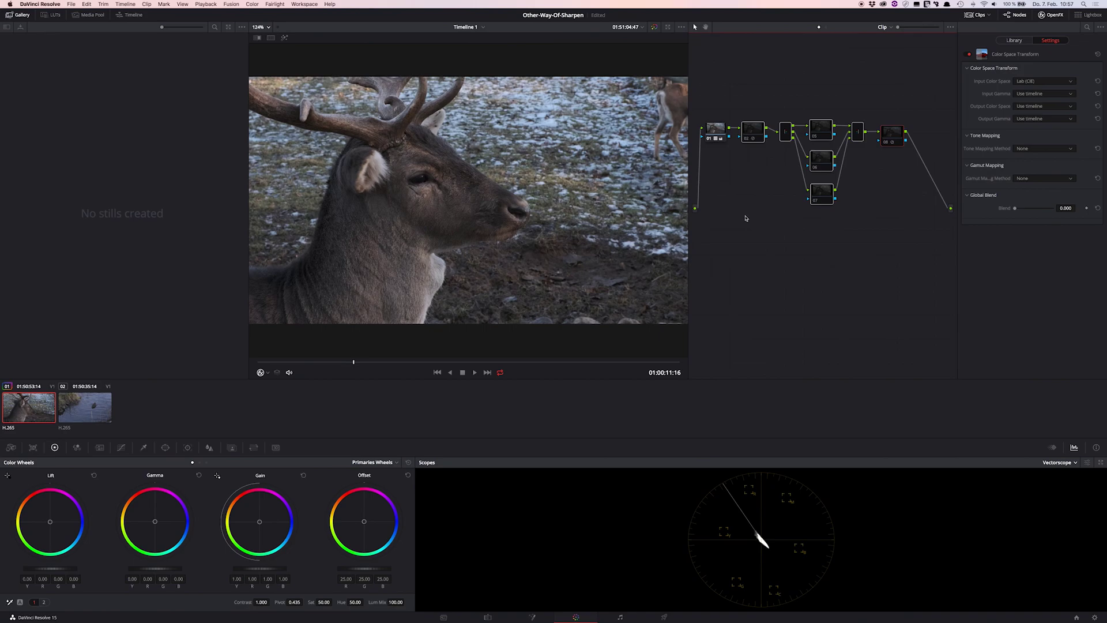
key(super+d)
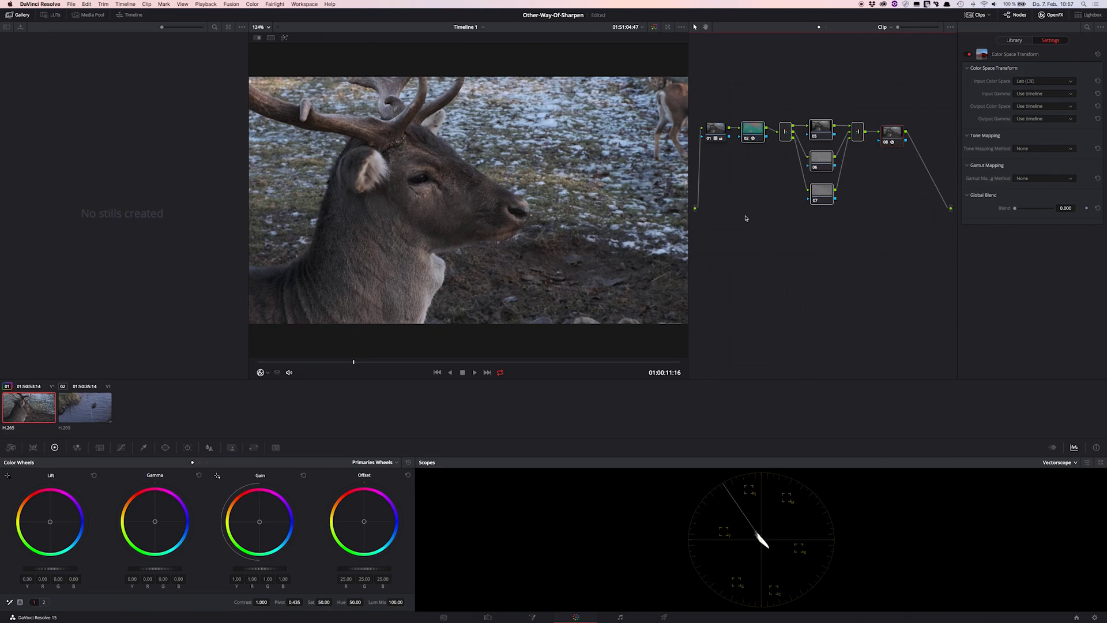
click(894, 116)
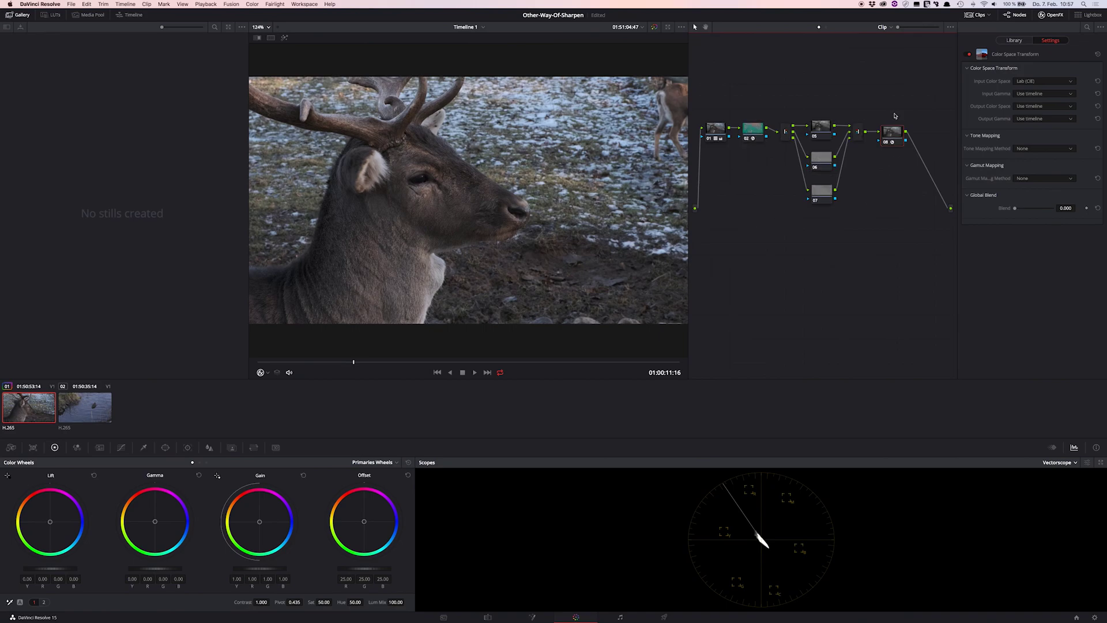
Toggle Lab conversion nodes 02 and 08 back on, then select node 05 with the ResolveFX library shown.
click(754, 130)
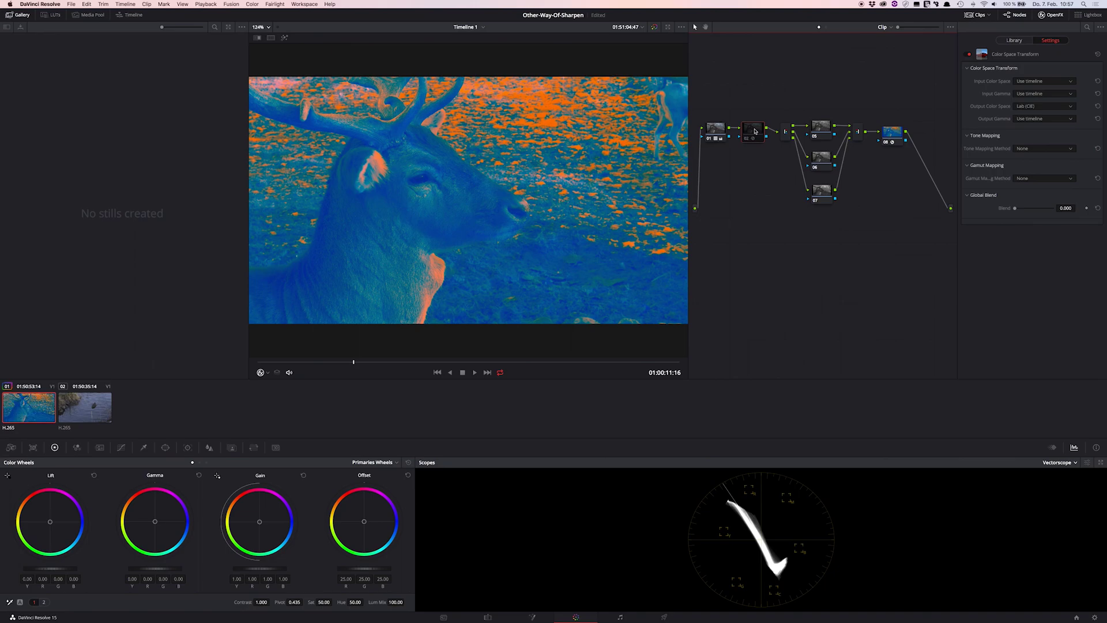
key(super+d)
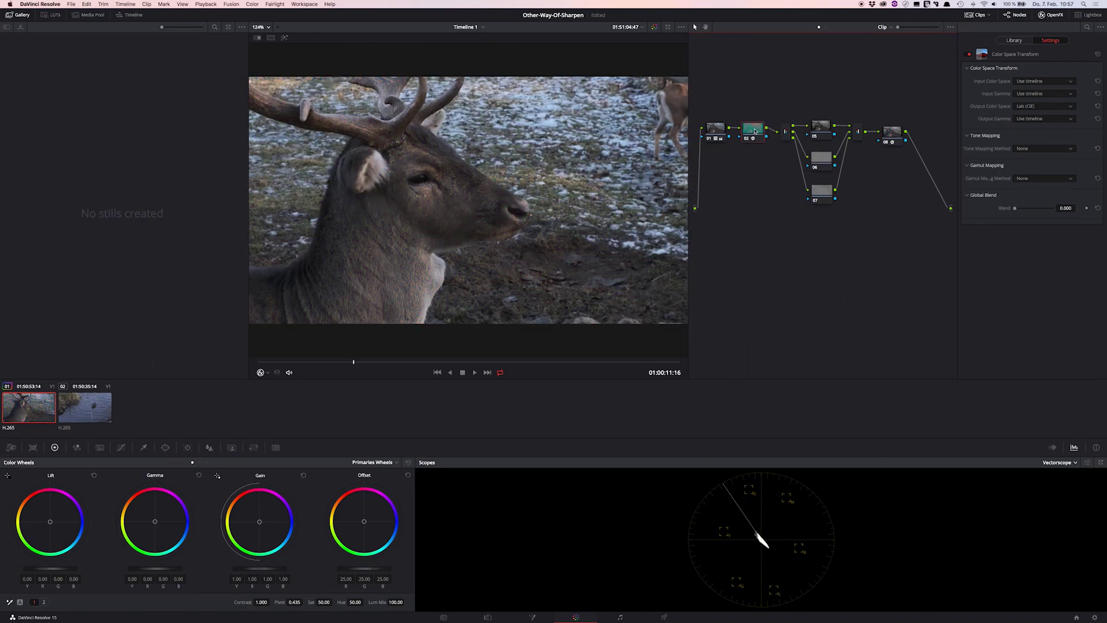
click(894, 132)
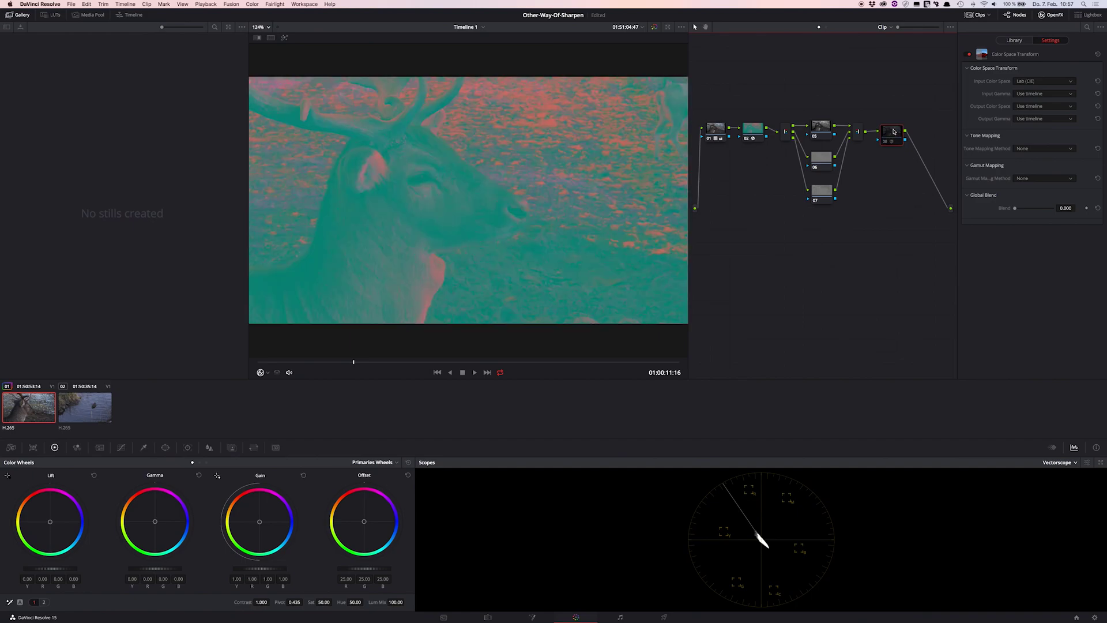
key(ctrl+d)
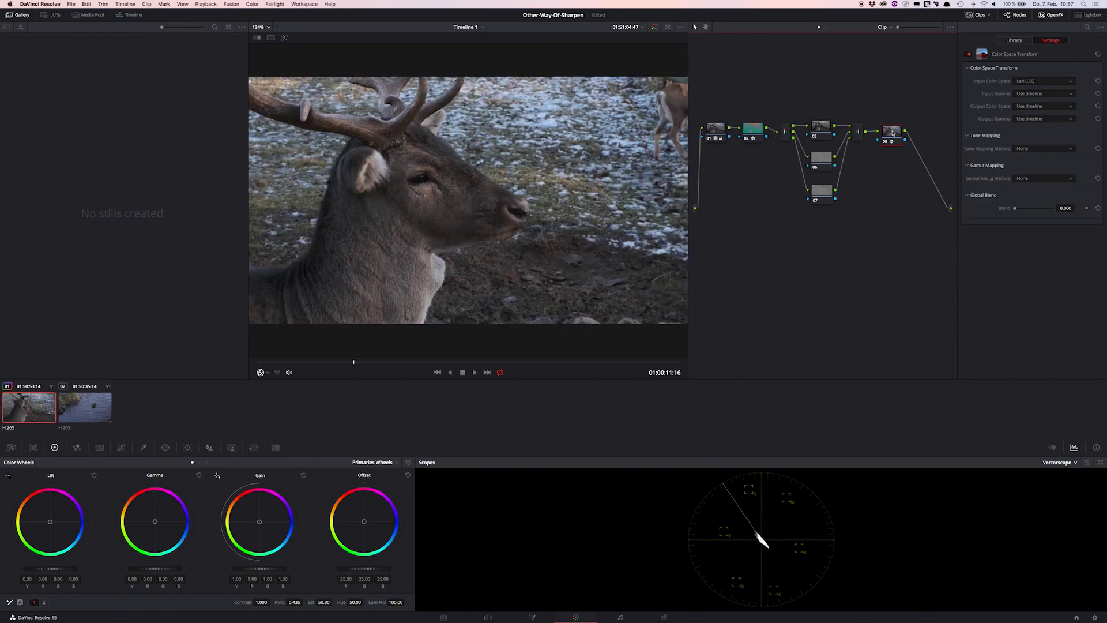
key(alt+shift+semicolon)
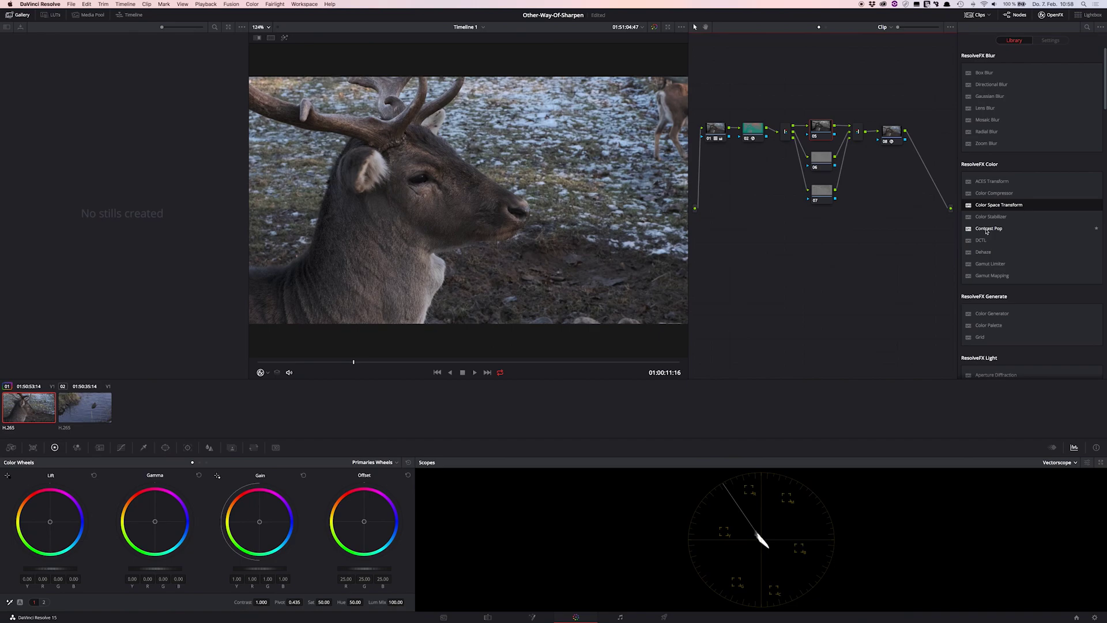
Apply Contrast Pop to node 05 with Detail Amount 0.105 and Detail Size 0.391.
drag(987, 230, 823, 130)
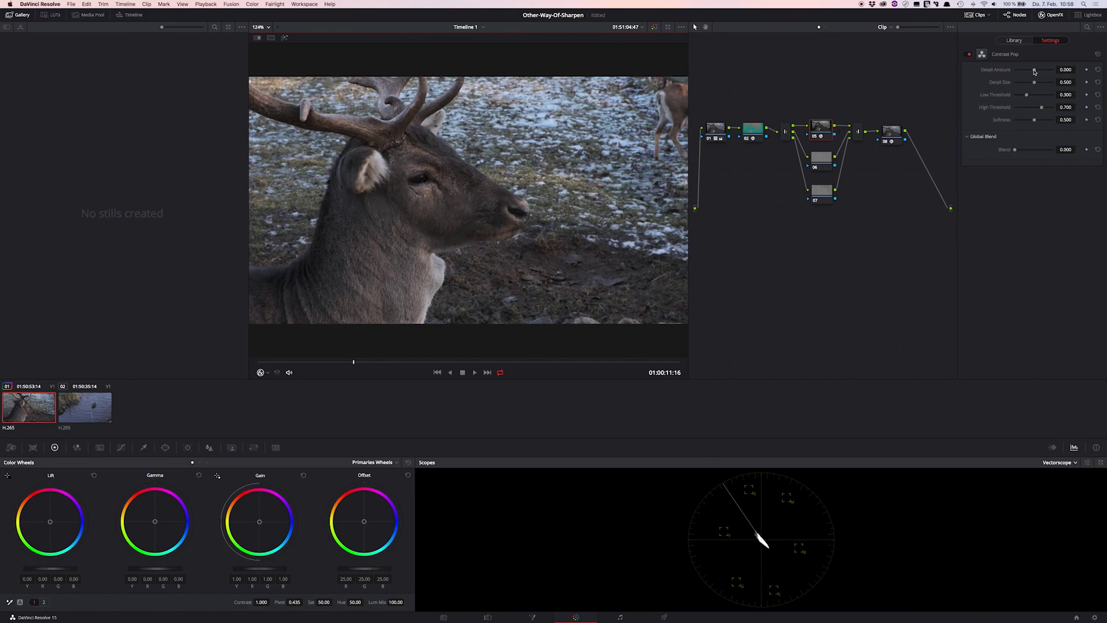
drag(1034, 71, 1036, 71)
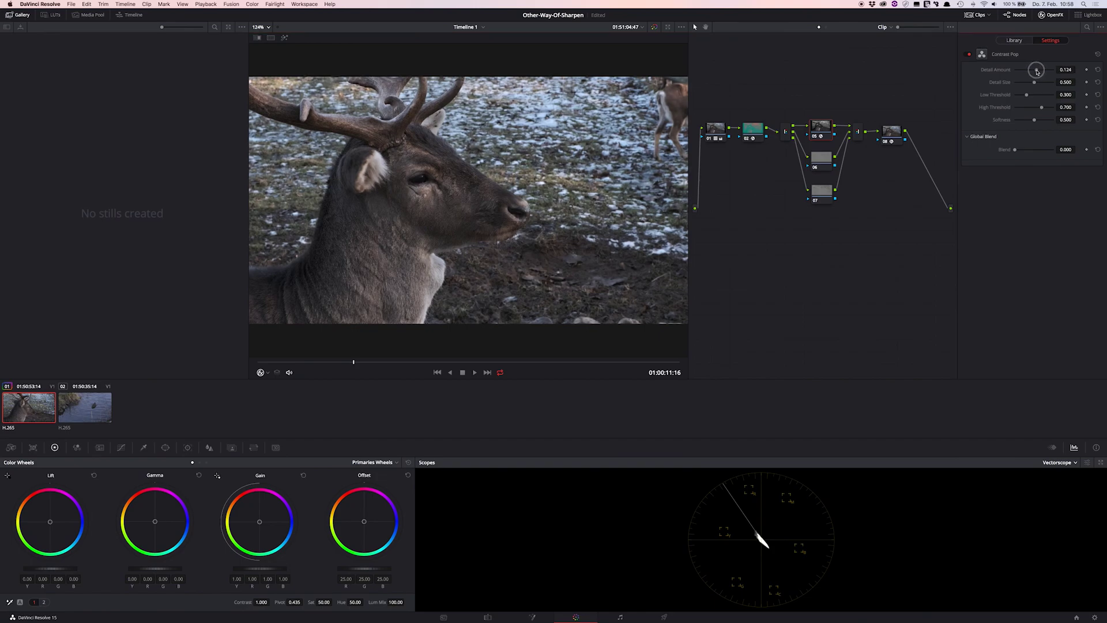
drag(1037, 71, 1036, 72)
drag(1035, 84, 1031, 84)
drag(1031, 84, 1031, 96)
Lower Contrast Pop High Threshold to 0.581 and Softness to 0.000.
drag(1042, 109, 1037, 108)
drag(1037, 109, 1037, 109)
drag(1035, 121, 1011, 121)
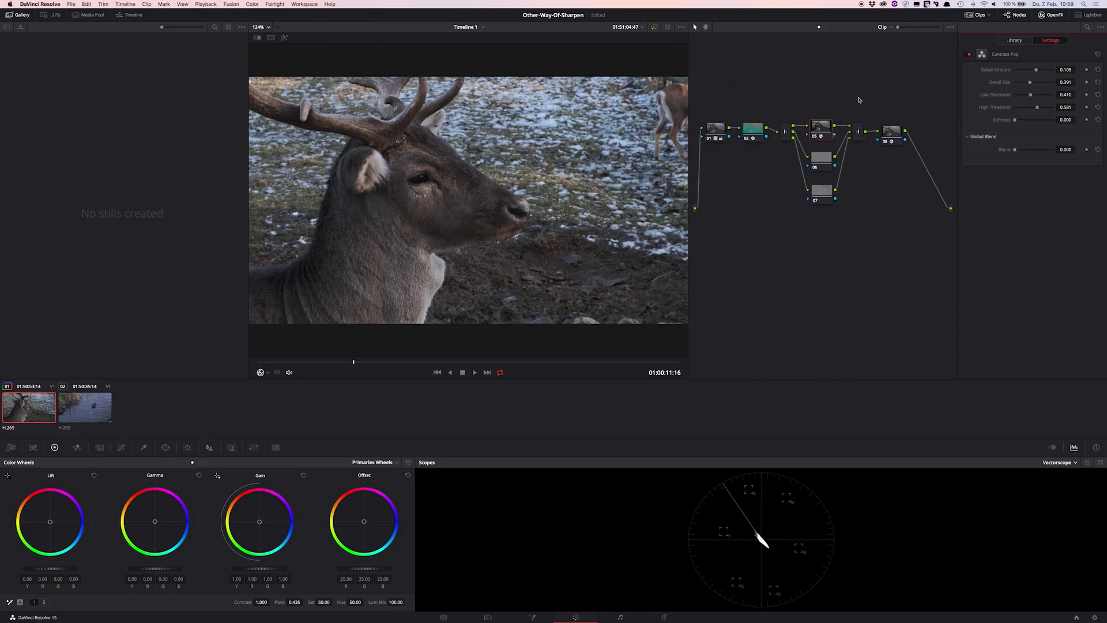
key(ctrl+b)
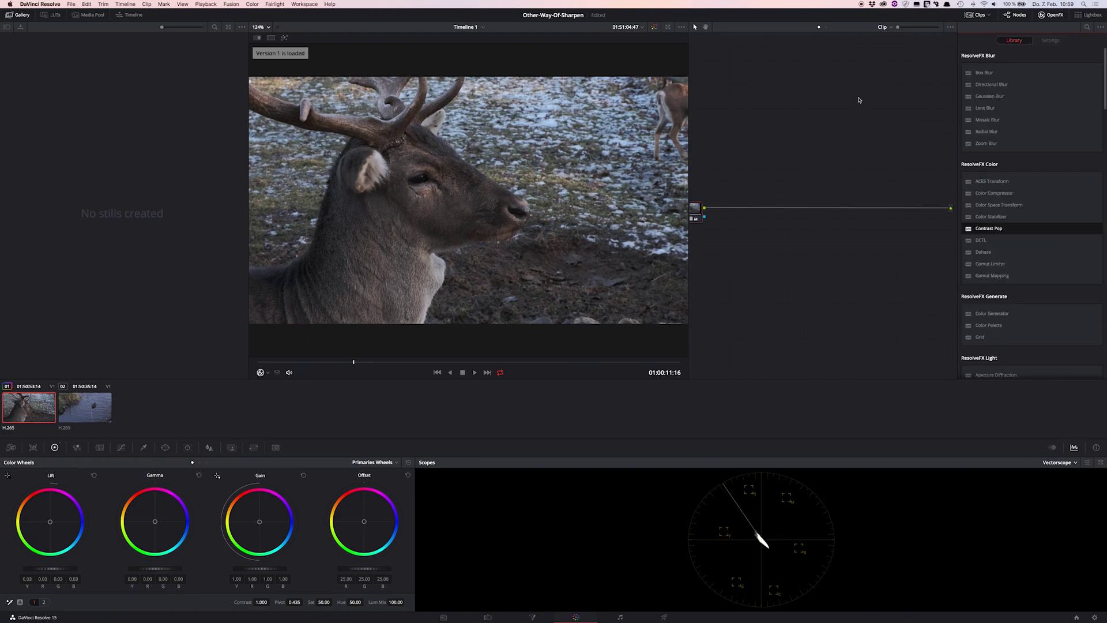
key(ctrl+b)
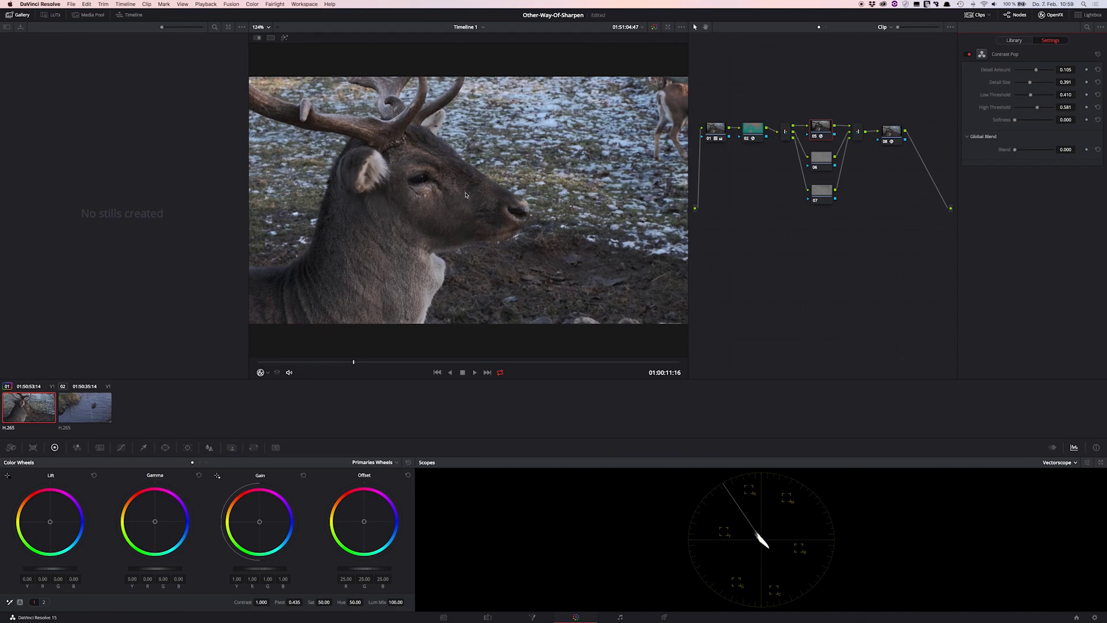
scroll(425, 216, up, 5)
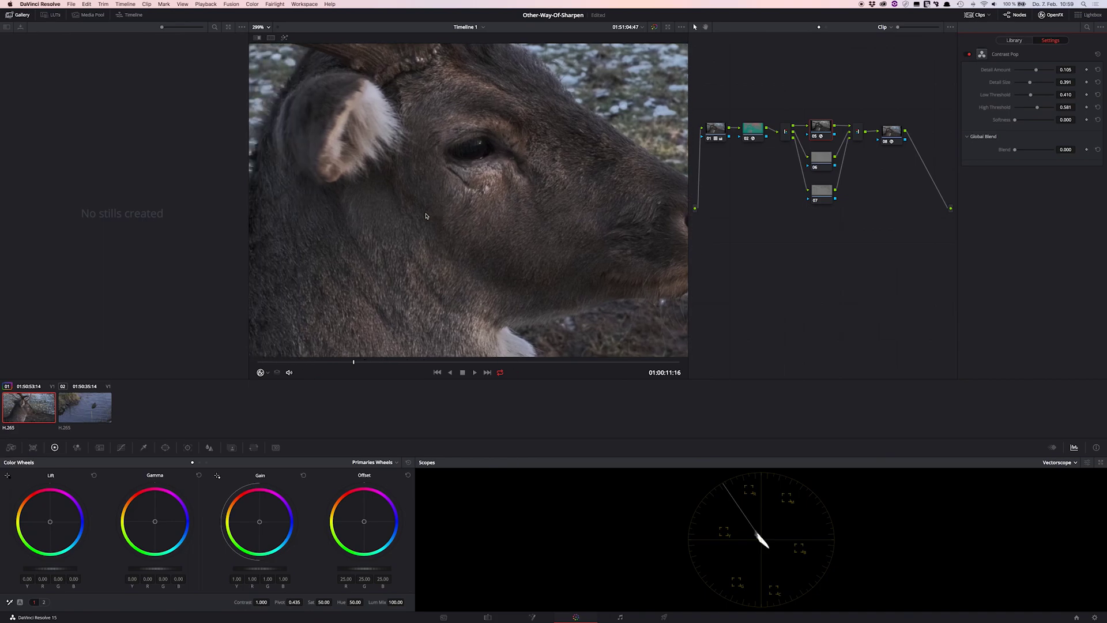
key(super+b)
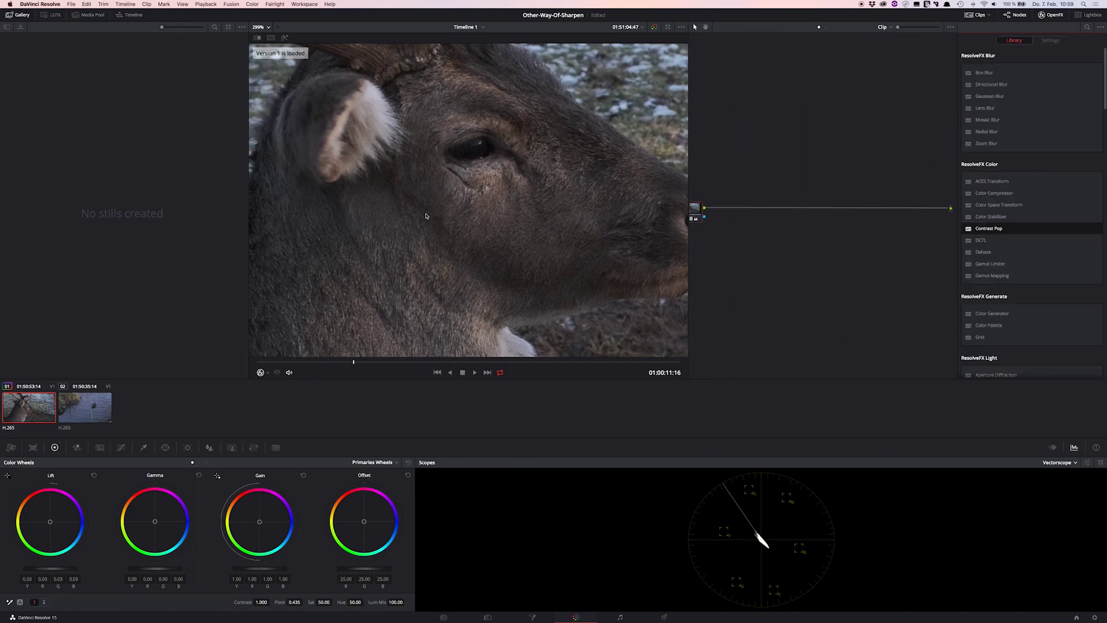
key(super+b)
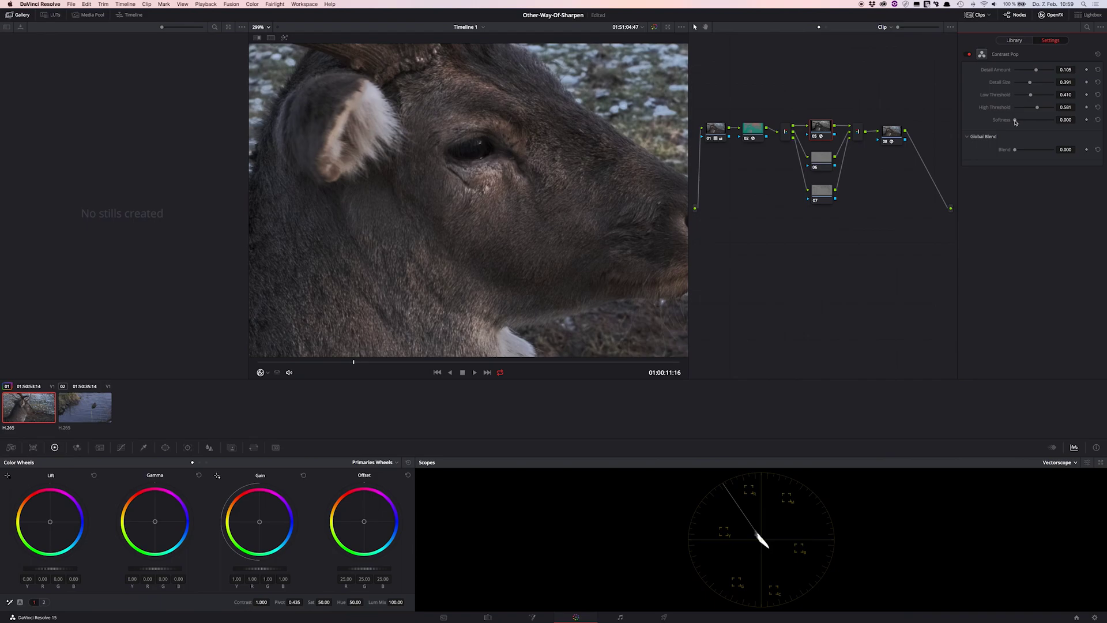
Raise Contrast Pop Softness to 0.305, comparing against the ungraded version before returning.
mouse_move(1016, 121)
mouse_down()
mouse_move(1062, 122)
mouse_move(1026, 122)
mouse_up()
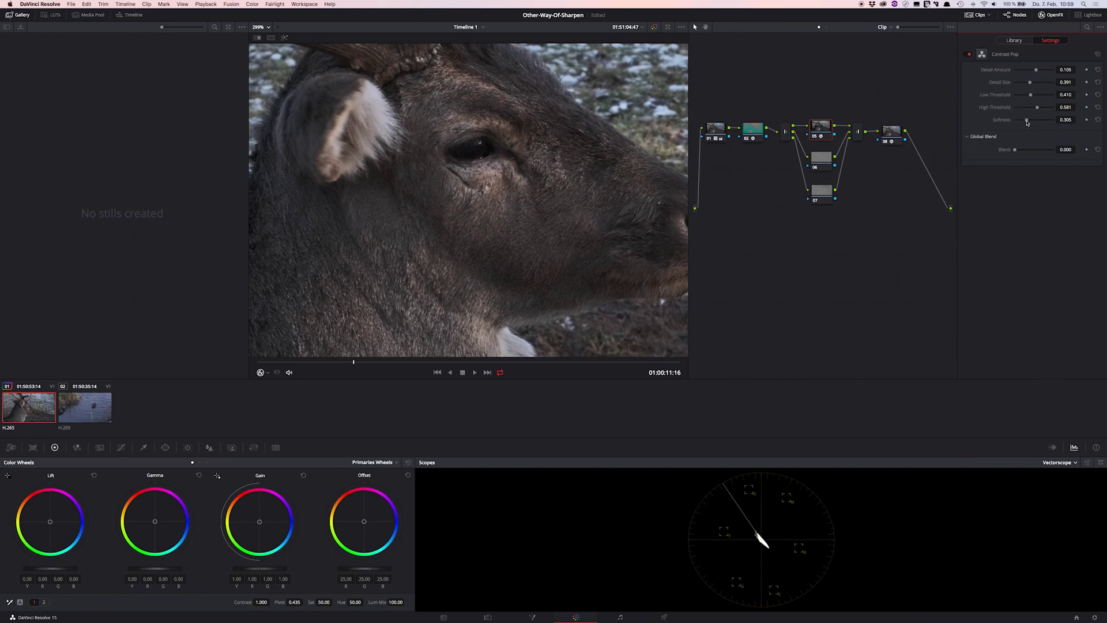
key(super+b)
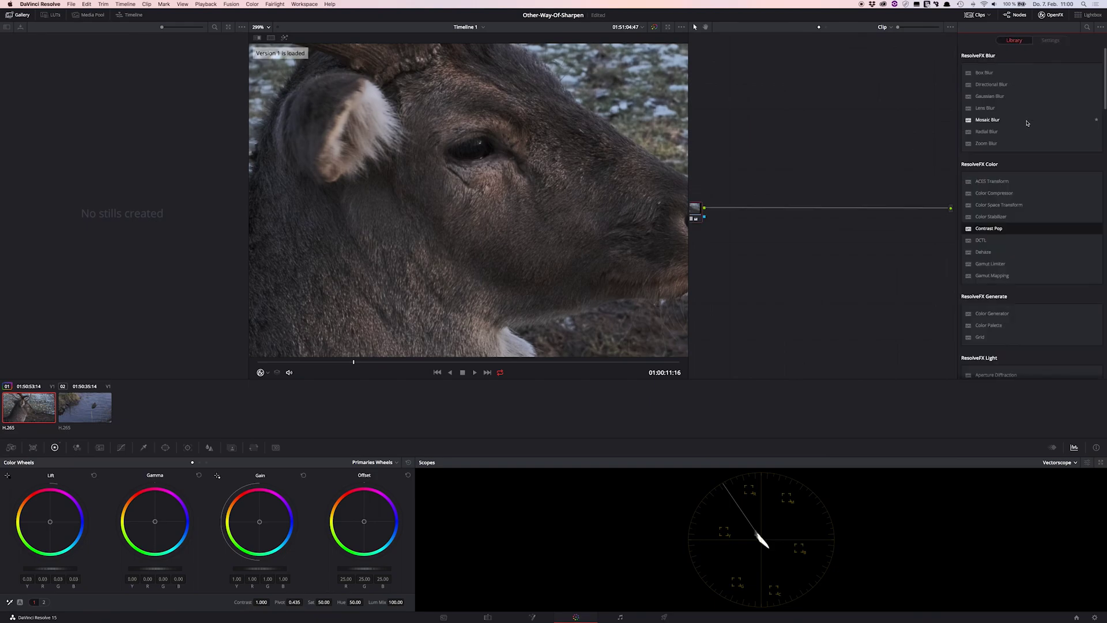
key(super+b)
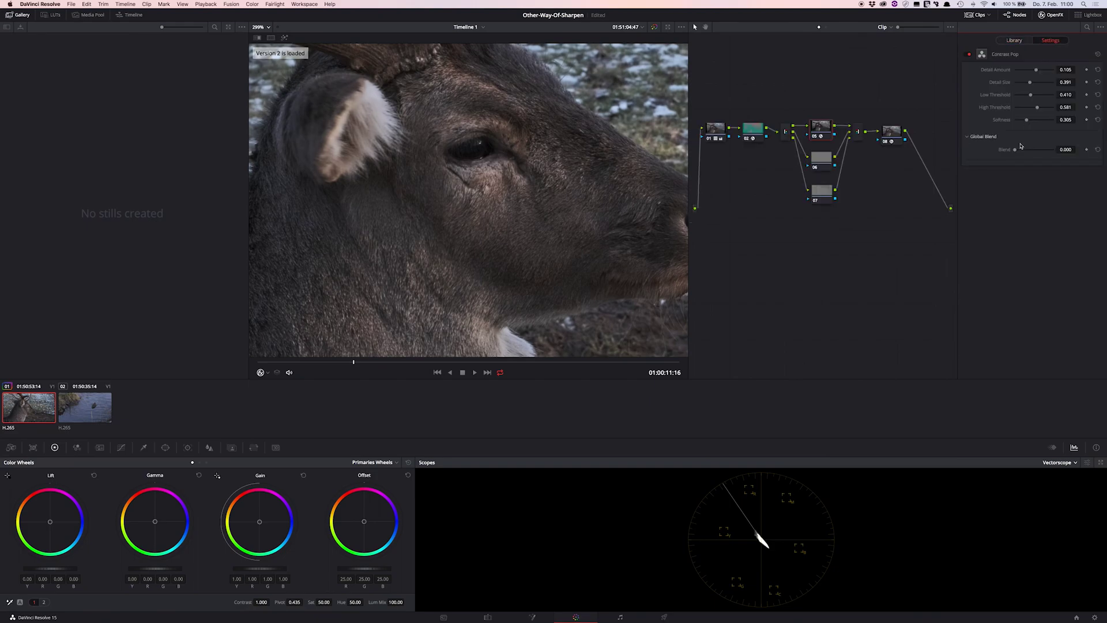
Set Contrast Pop Global Blend to 0.324, comparing with the ungraded version before returning.
drag(1015, 151, 1027, 151)
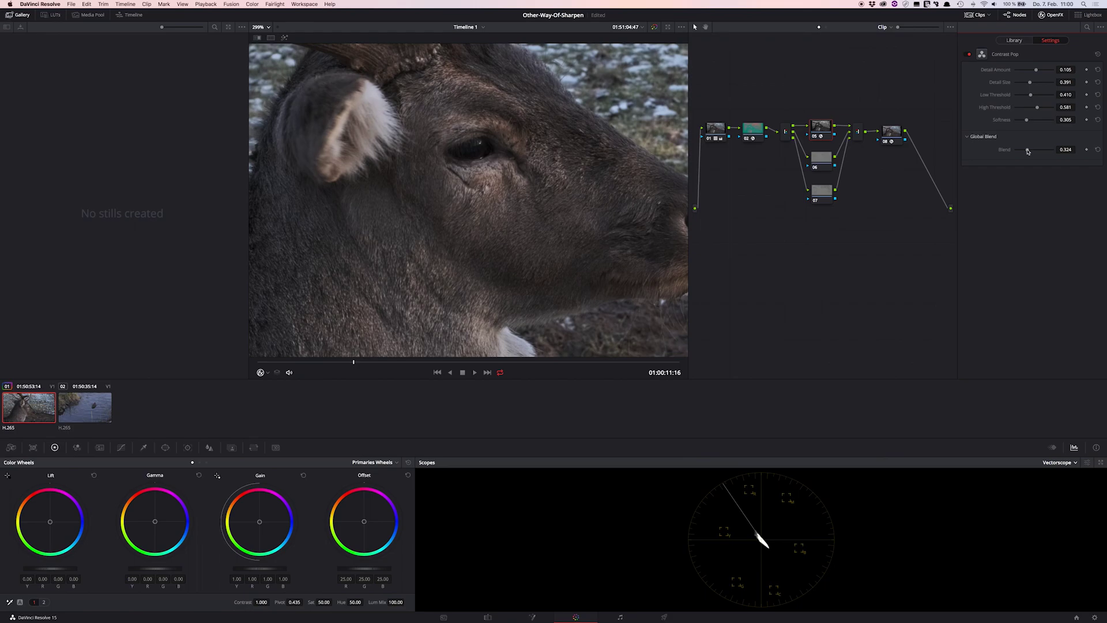
key(super+b)
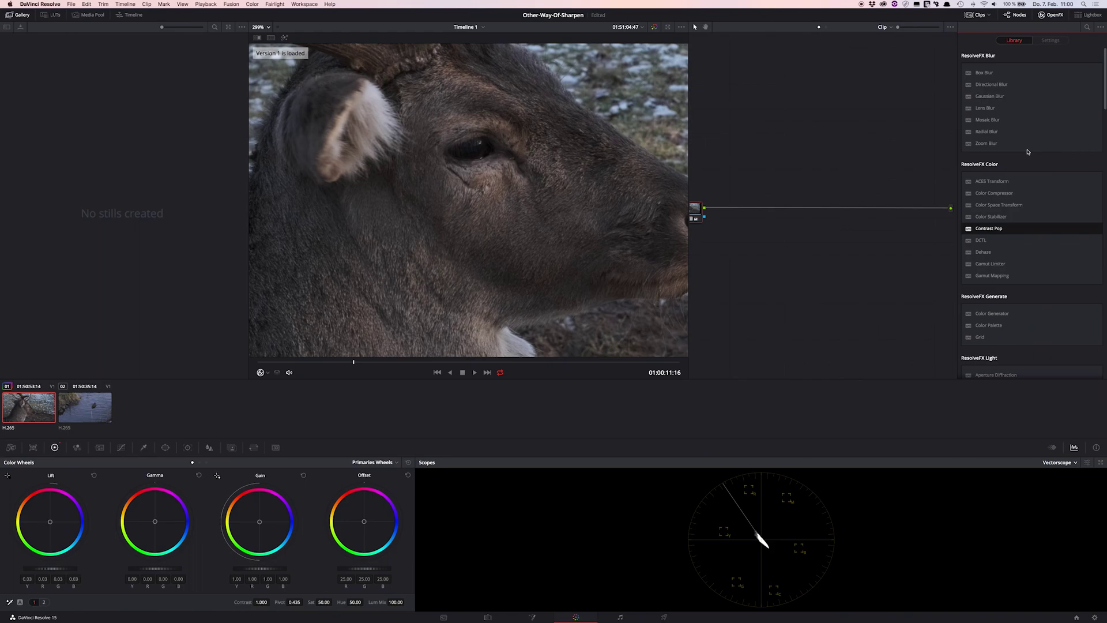
key(super+n)
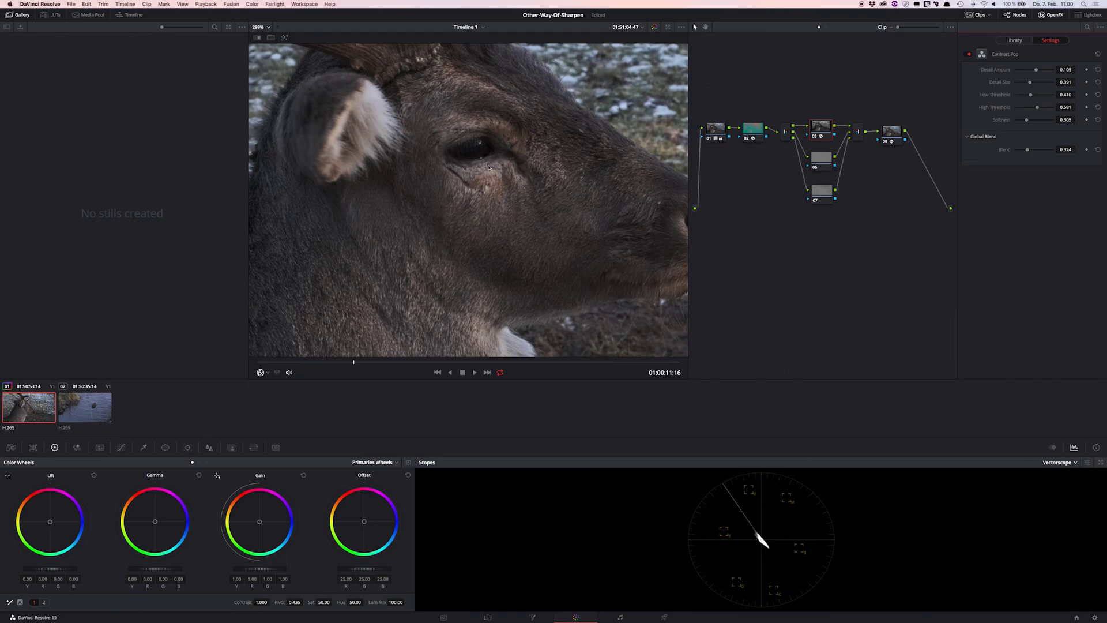
scroll(480, 155, down, 3)
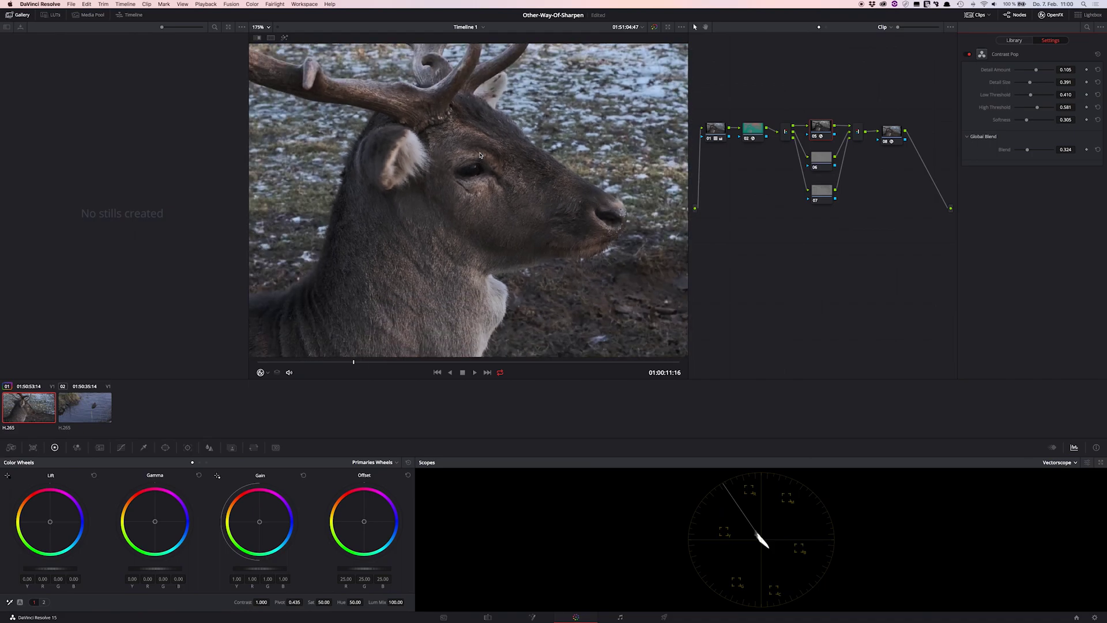
scroll(480, 155, up, 1)
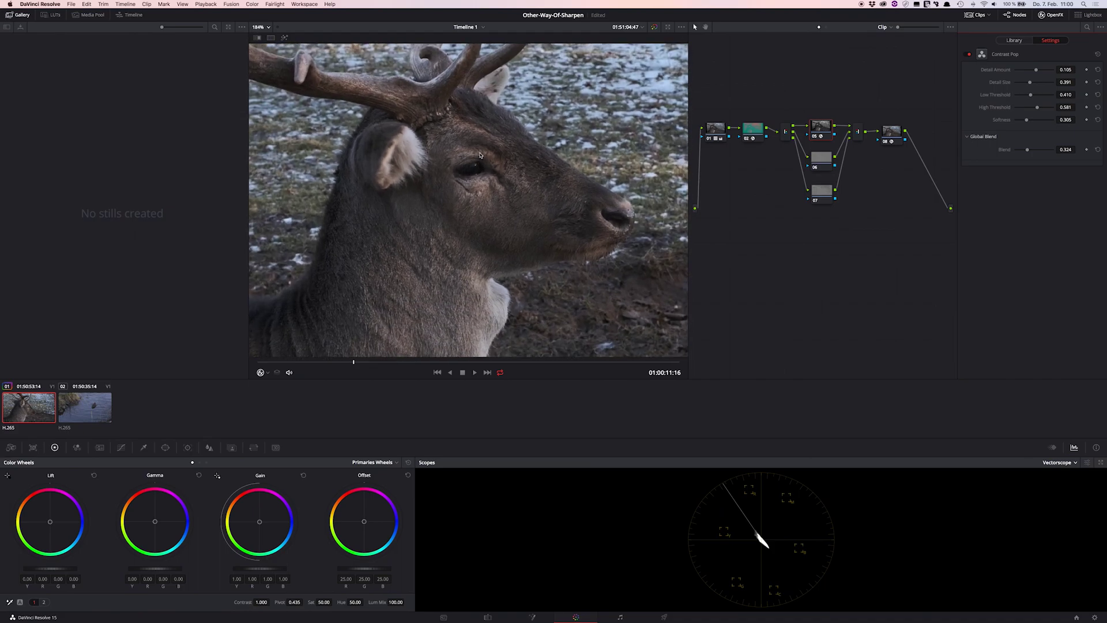
scroll(480, 154, up, 10)
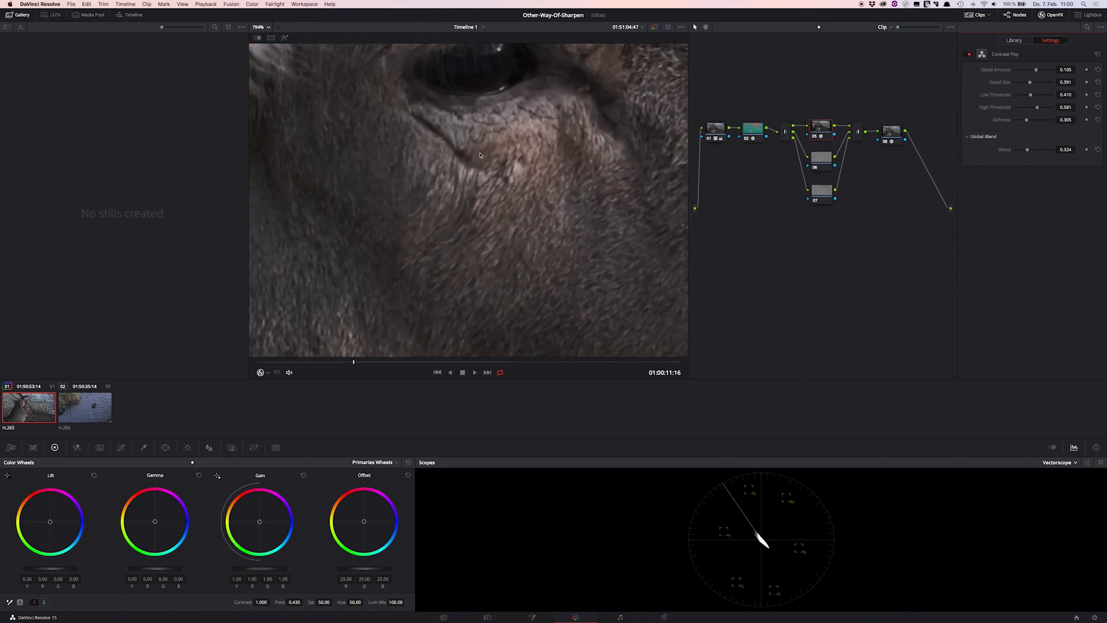
scroll(479, 155, up, 5)
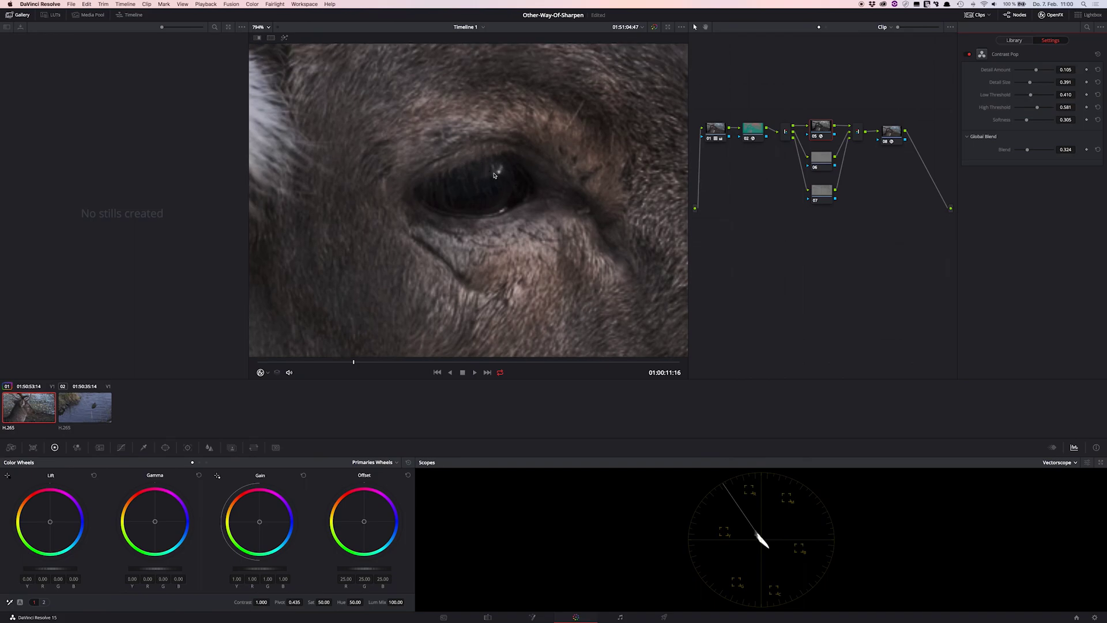
key(super+b)
key(super+n)
key(super+b)
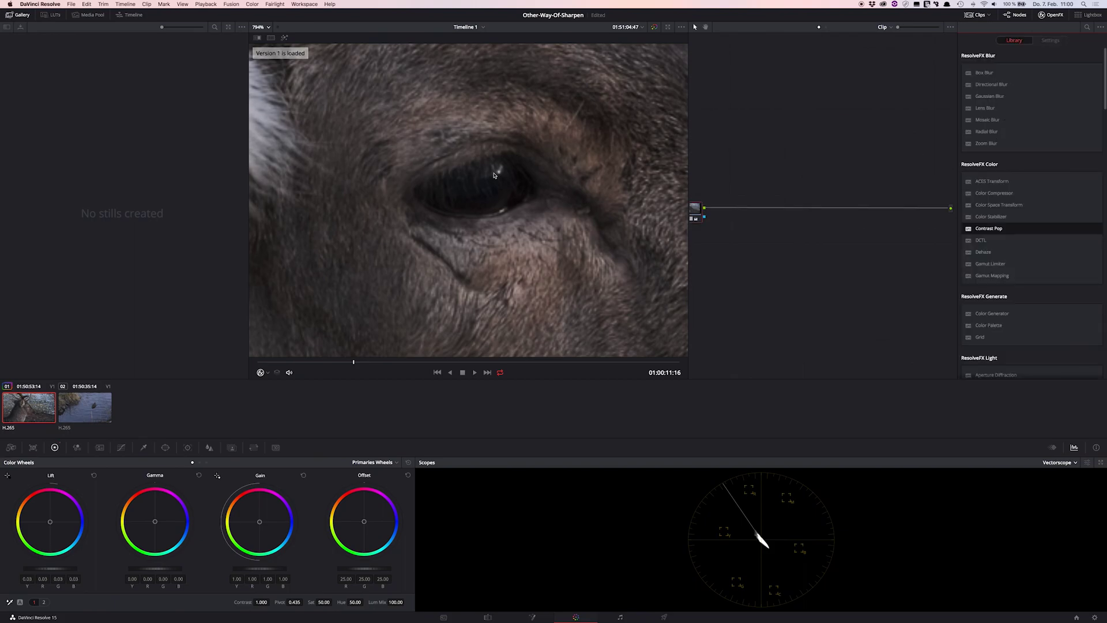
key(super+n)
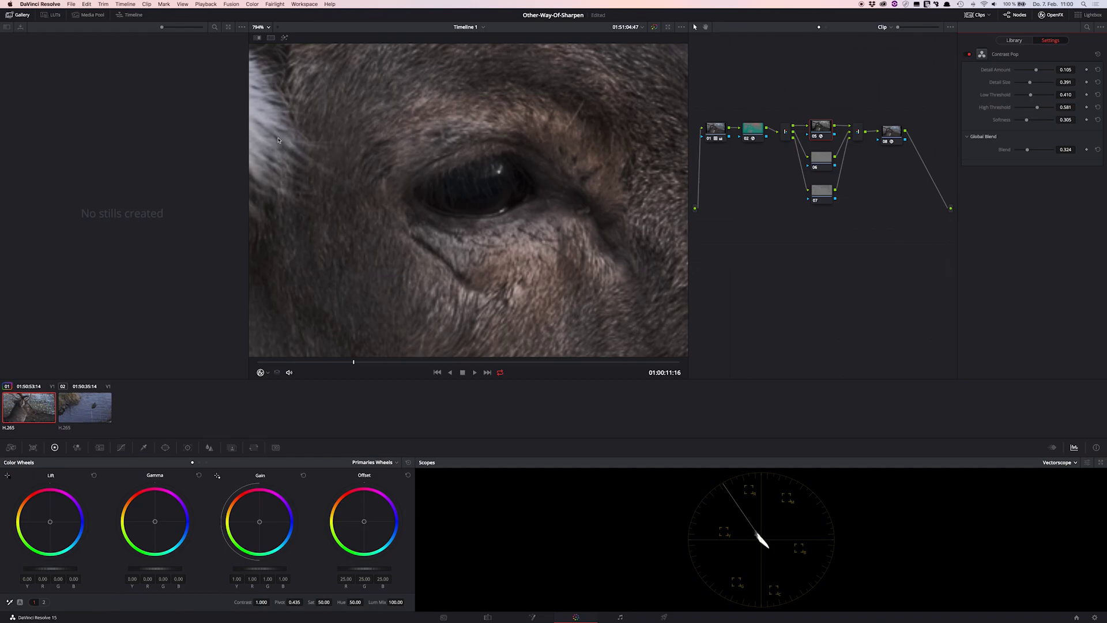
key(super+b)
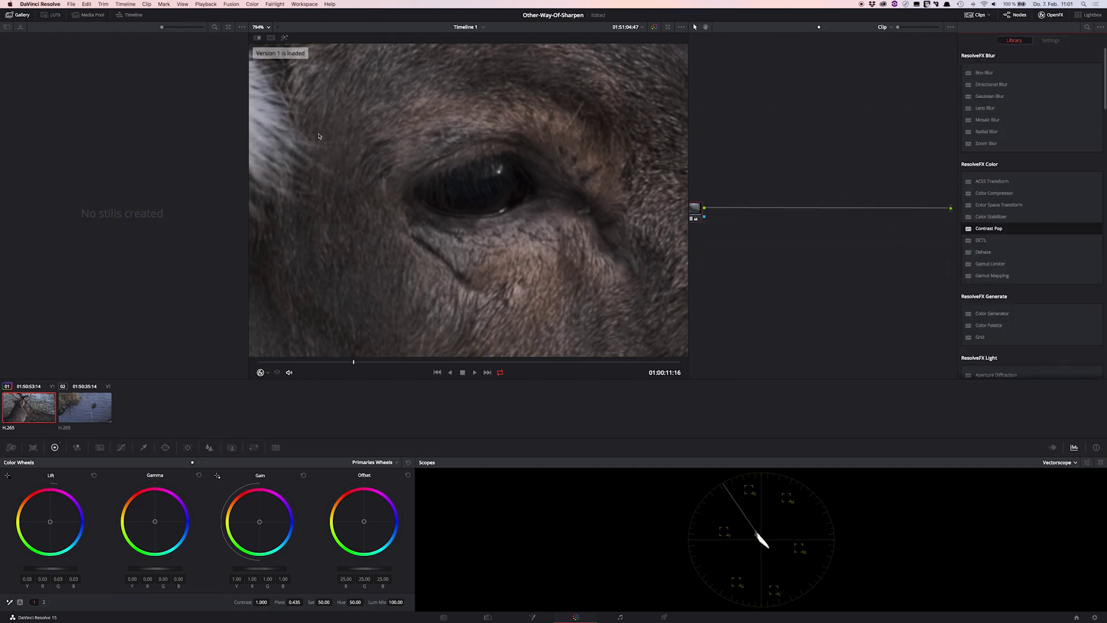
key(super+n)
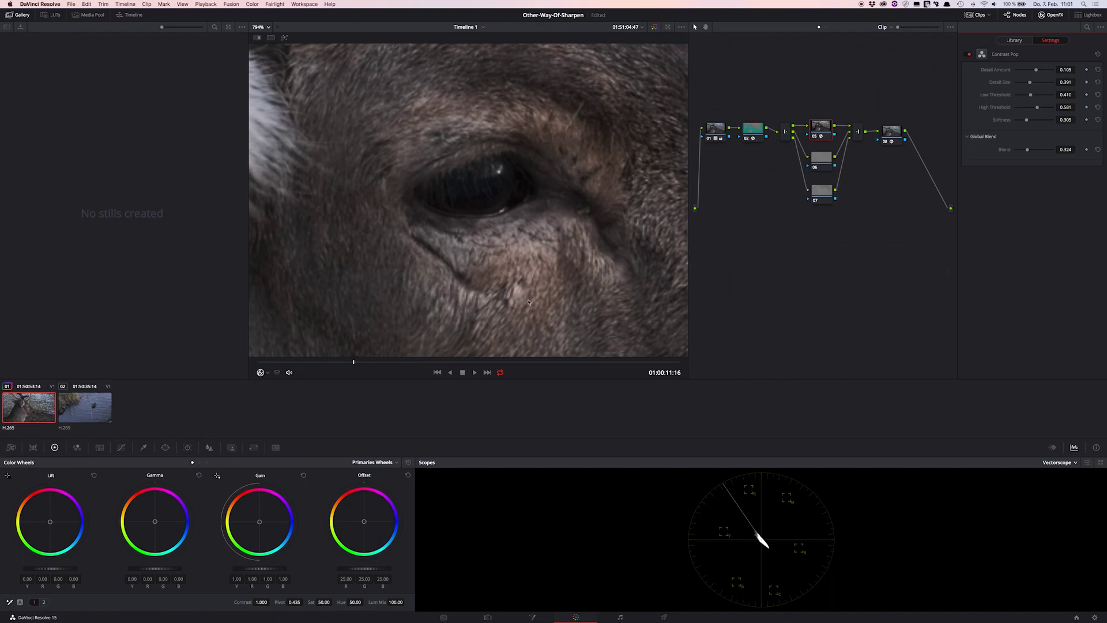
Move the layer mixer and node 08 lower, then add serial node 09 after node 05.
drag(910, 111, 856, 166)
drag(894, 133, 925, 239)
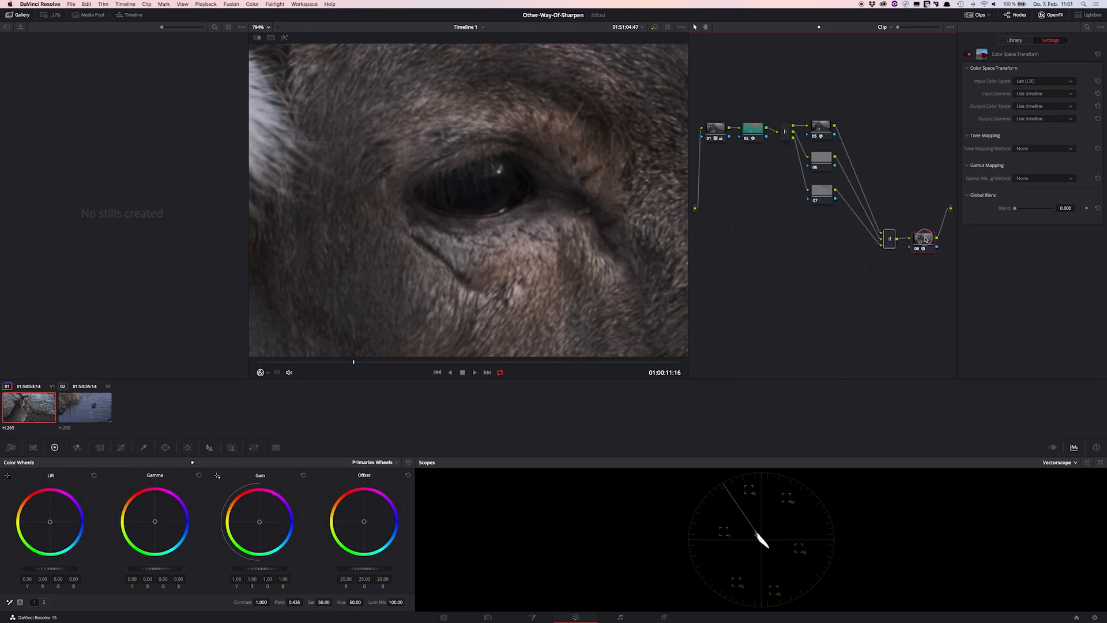
click(823, 127)
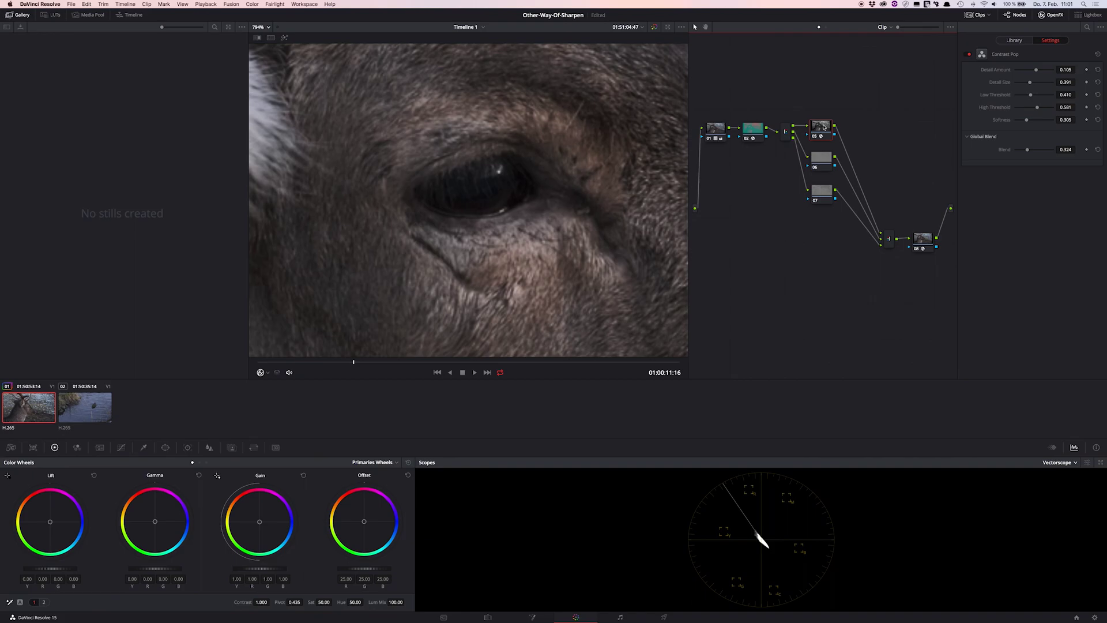
key(alt+s)
Compare grade Version 1 against Version 2, ending on Version 2.
scroll(527, 195, down, 10)
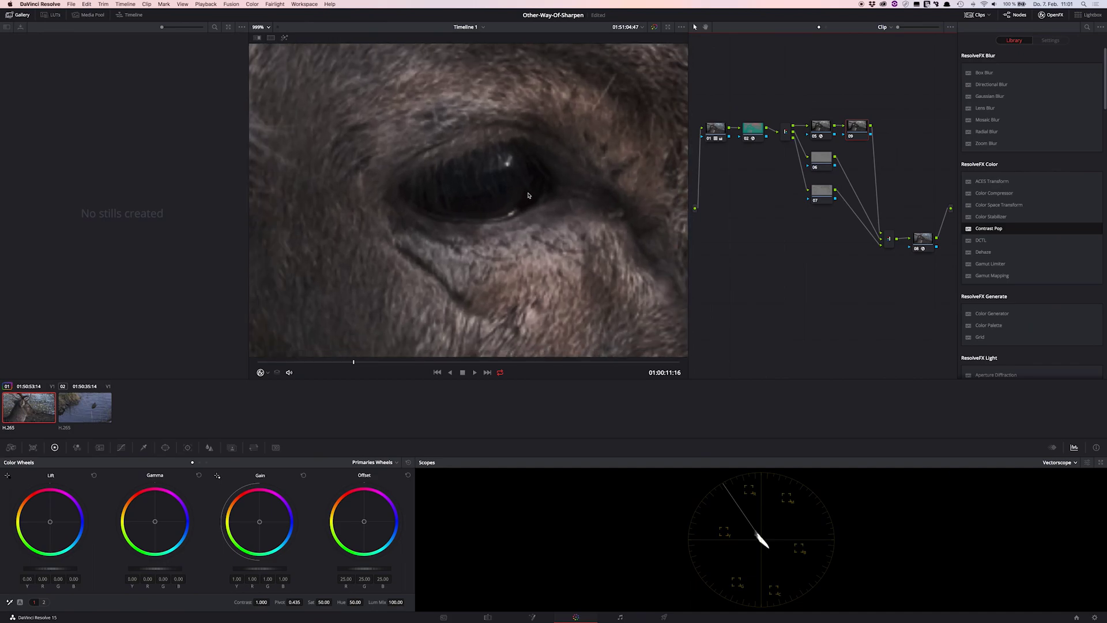
scroll(528, 195, down, 3)
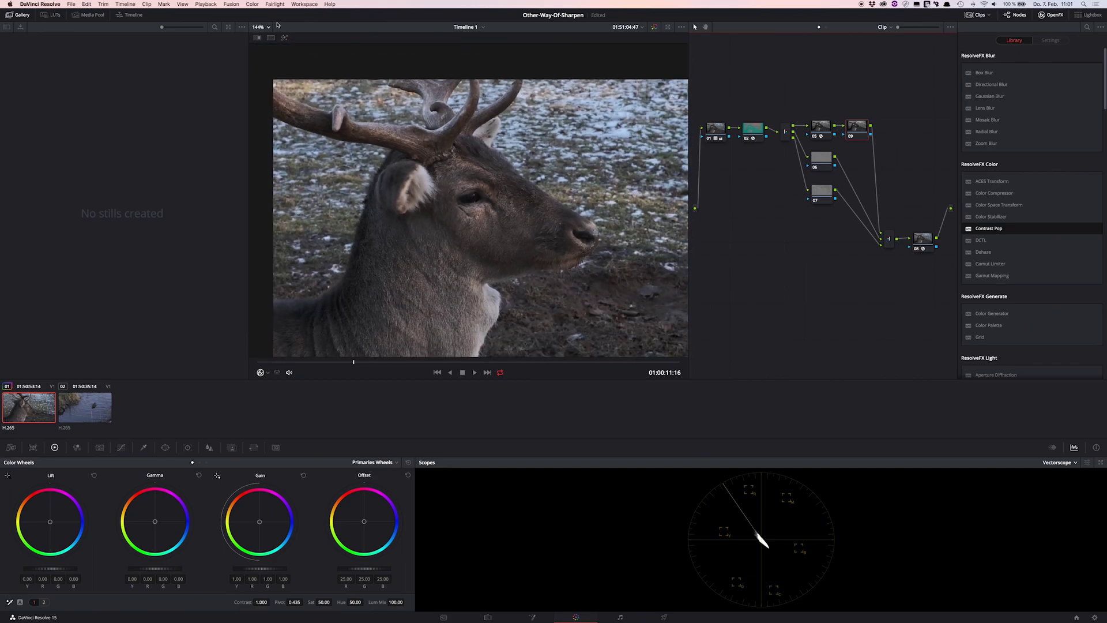
scroll(268, 43, down, 1)
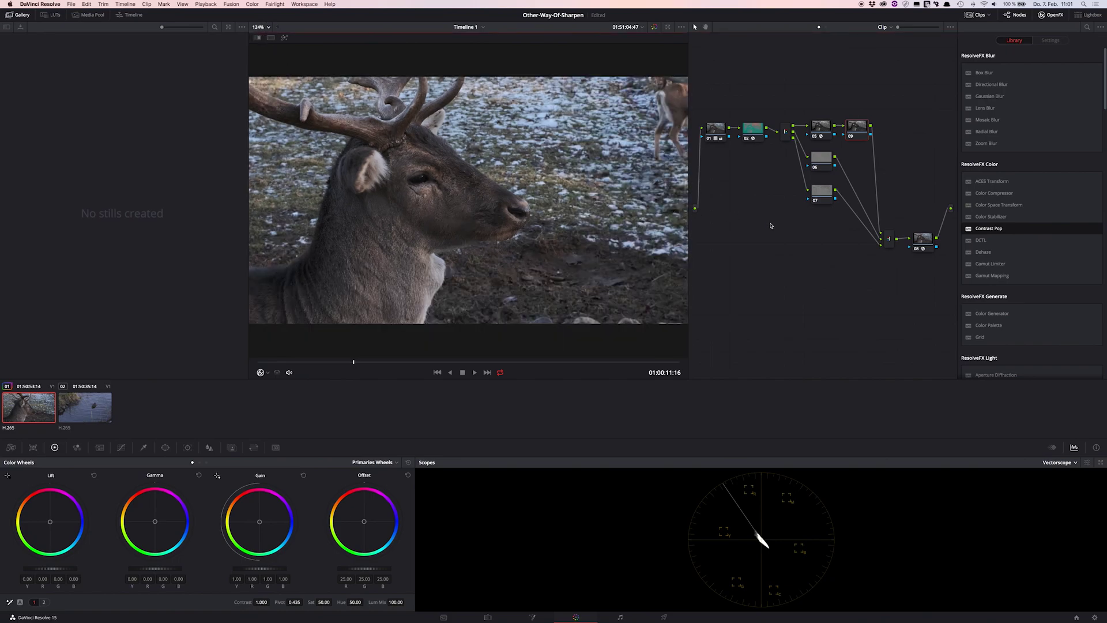
key(super+1)
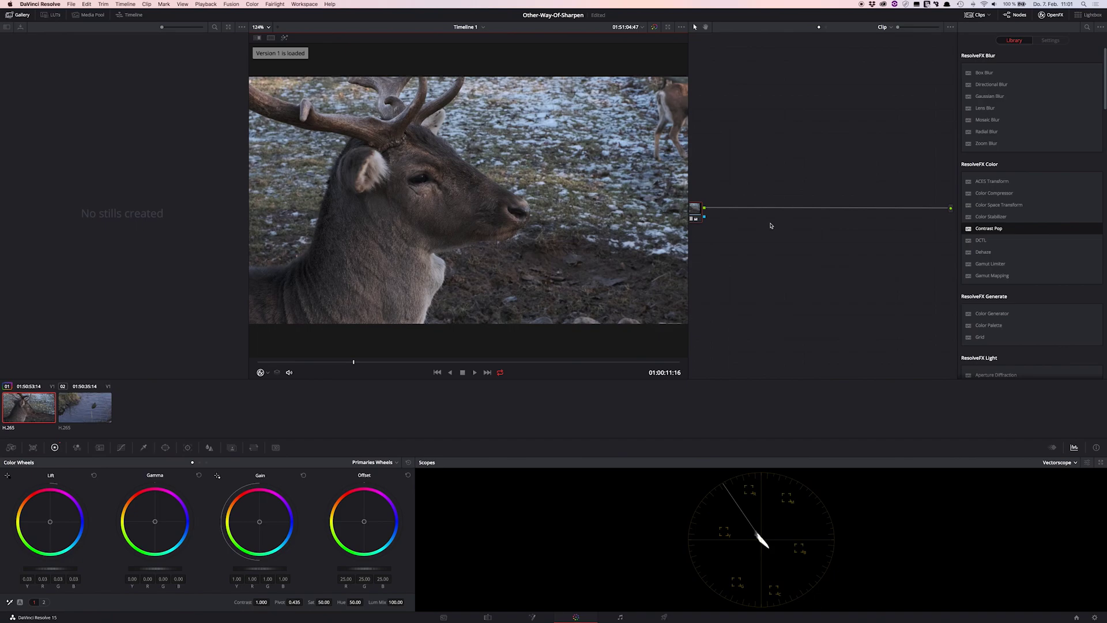
key(super+2)
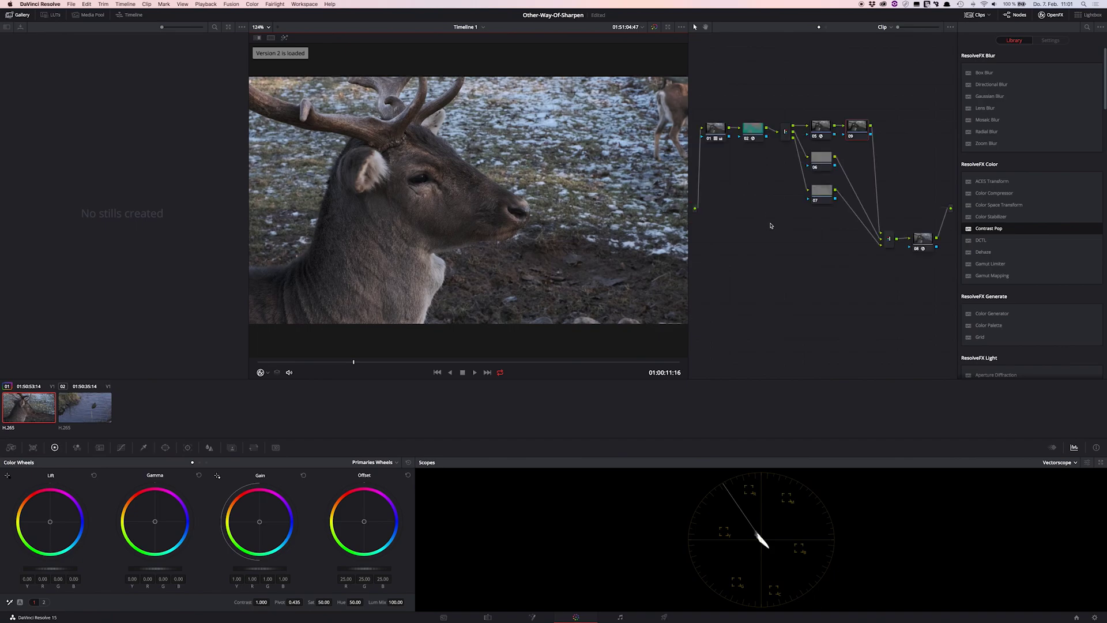
Set node 09's Blur panel mode to Sharpen and lower the linked radius from 0.50 to 0.47.
click(208, 447)
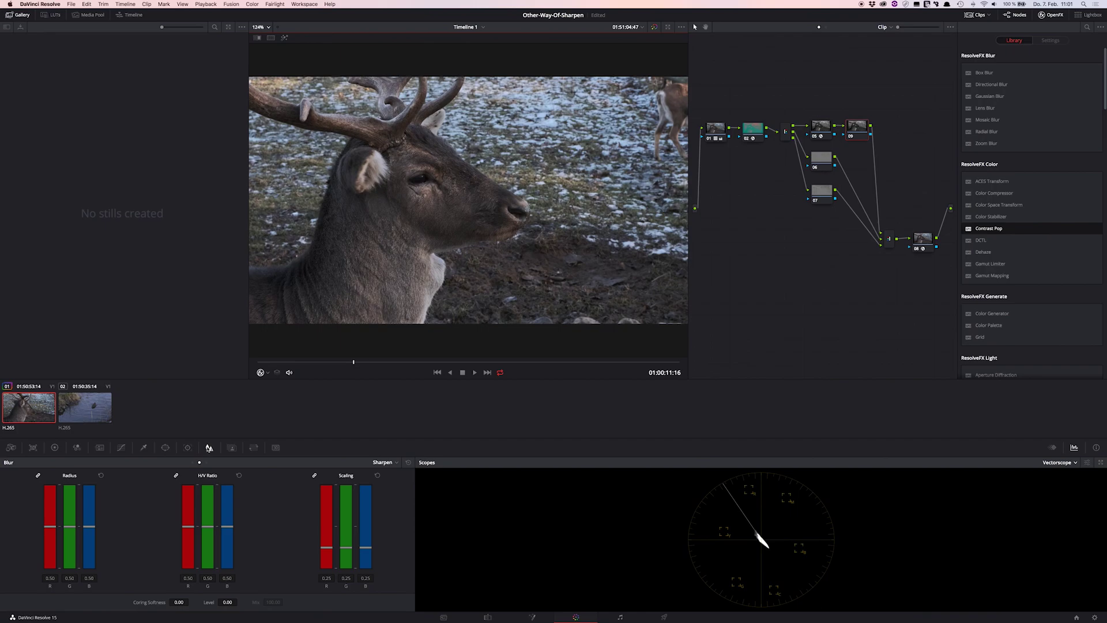
click(395, 463)
click(388, 481)
drag(72, 529, 71, 529)
drag(71, 529, 71, 531)
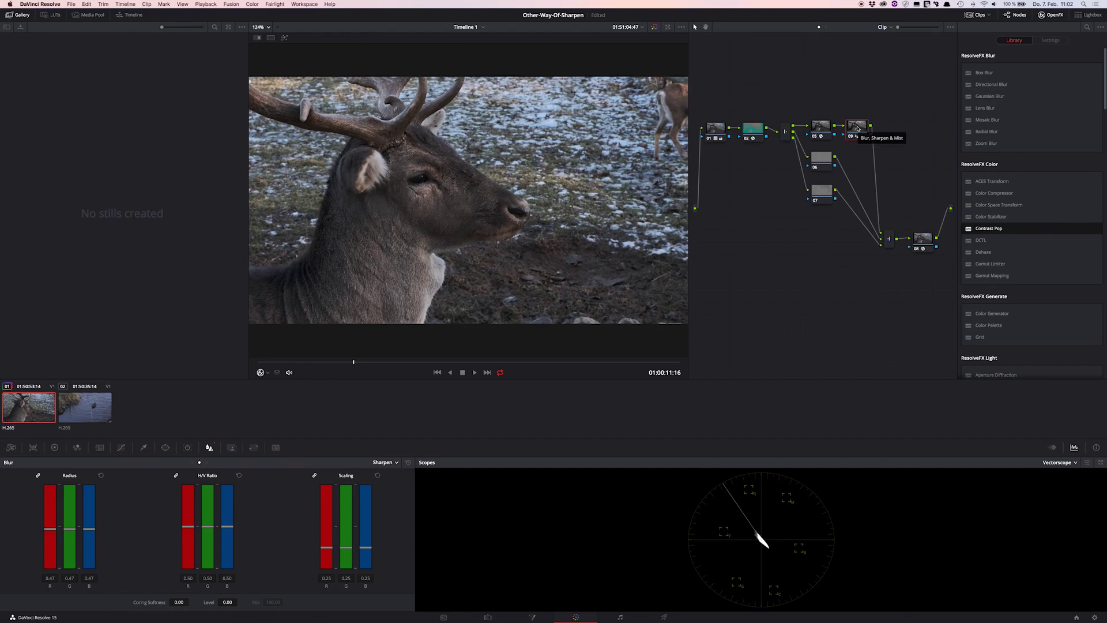
key(super+d)
key(super+d)
key(super+d)
key(super+d)
scroll(459, 177, down, 1)
scroll(459, 177, up, 5)
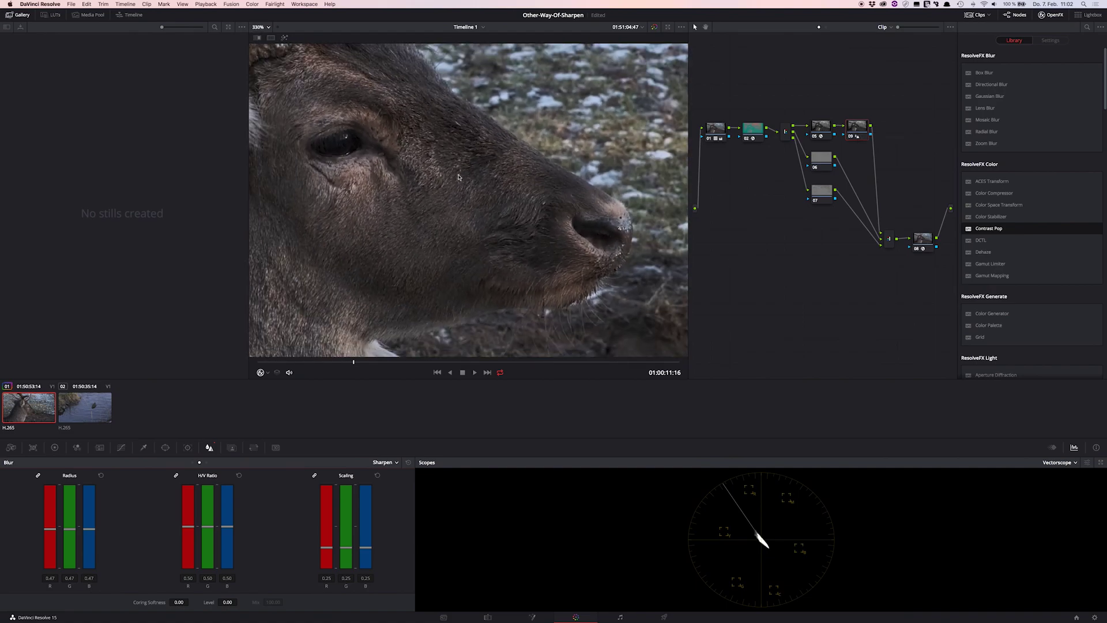
scroll(459, 177, up, 1)
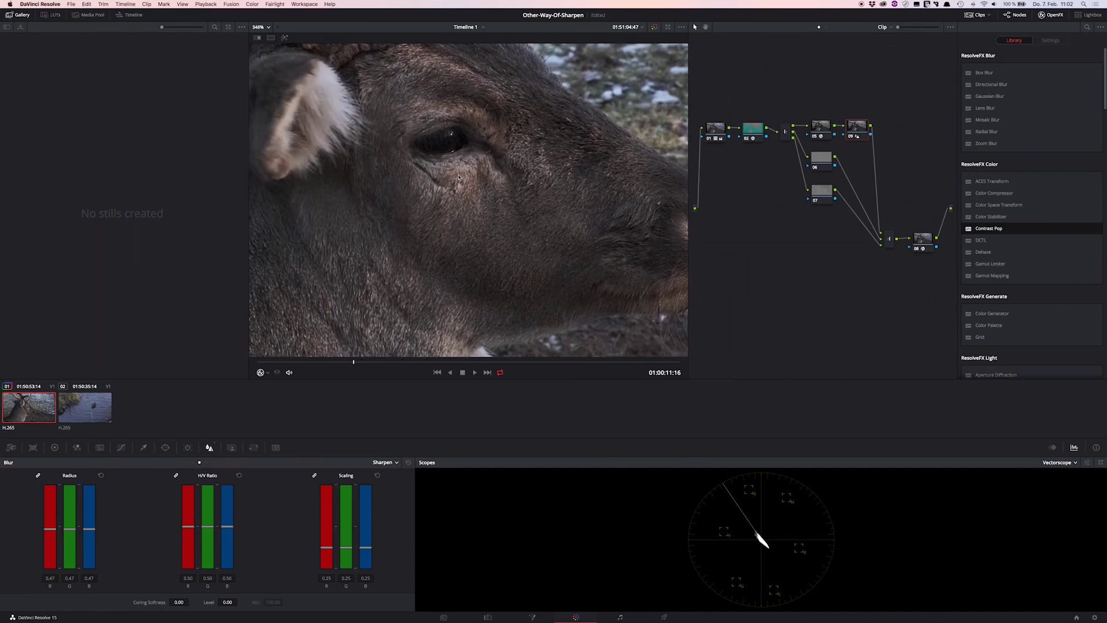
key(super+d)
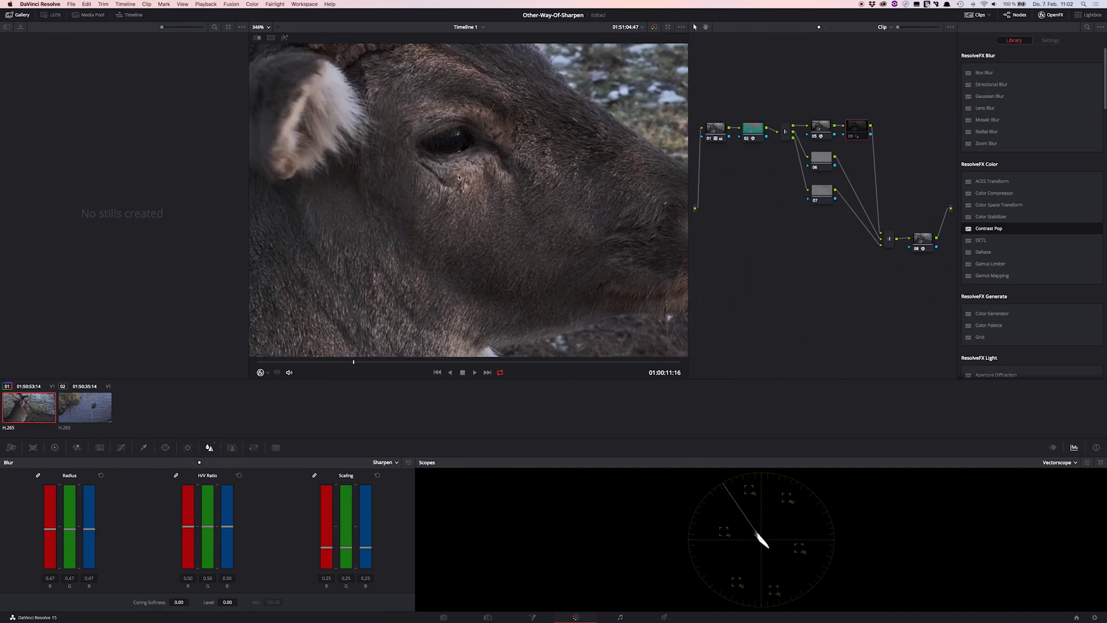
key(super+d)
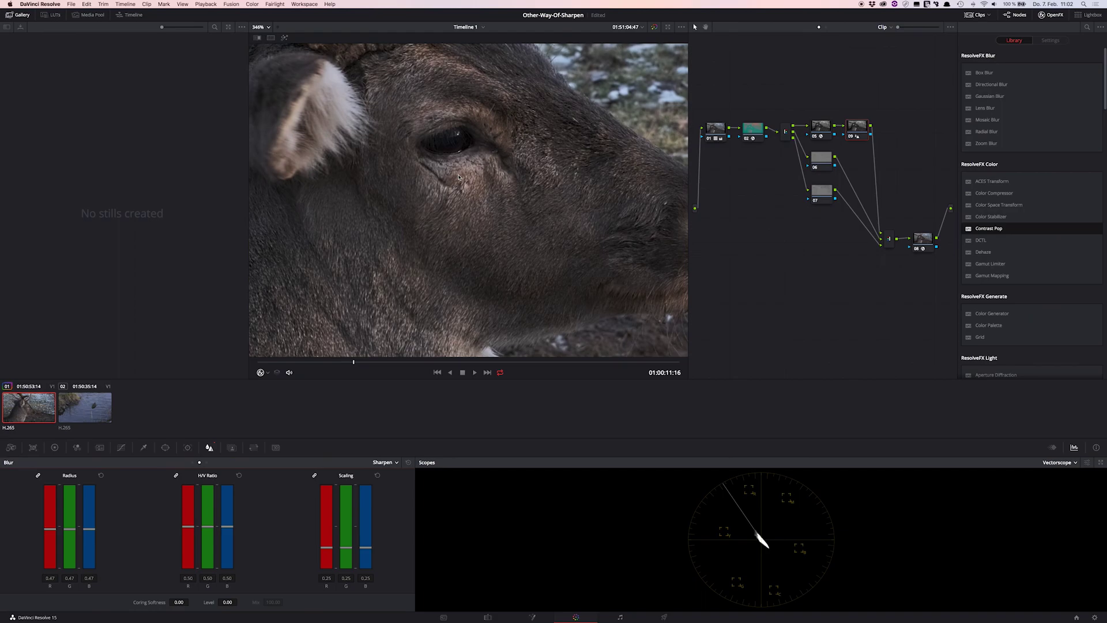